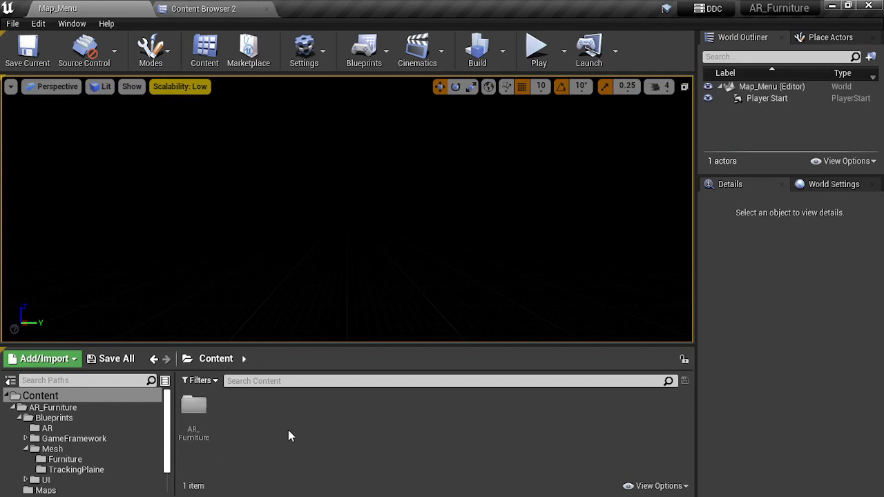
# Open the AR_Furniture/Blueprints/Mesh/Furniture folder and look through its furniture blueprints
pyautogui.doubleClick(194, 408)
pyautogui.click(200, 411)
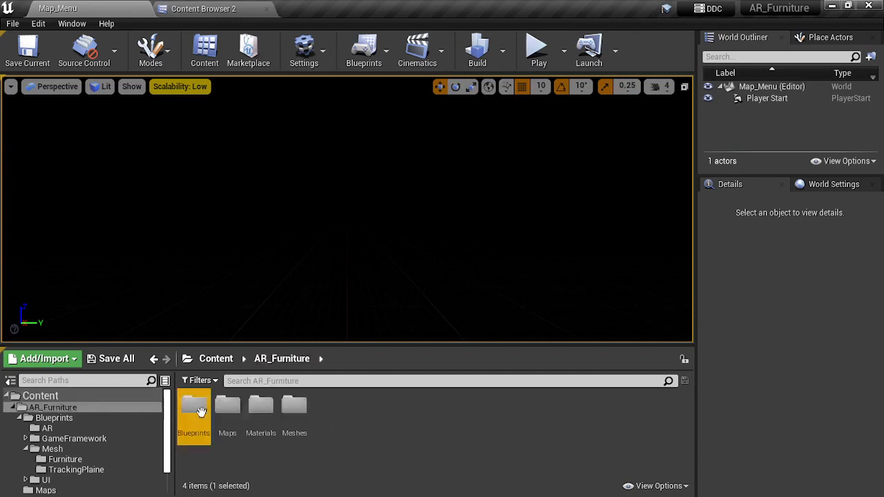
pyautogui.doubleClick(201, 411)
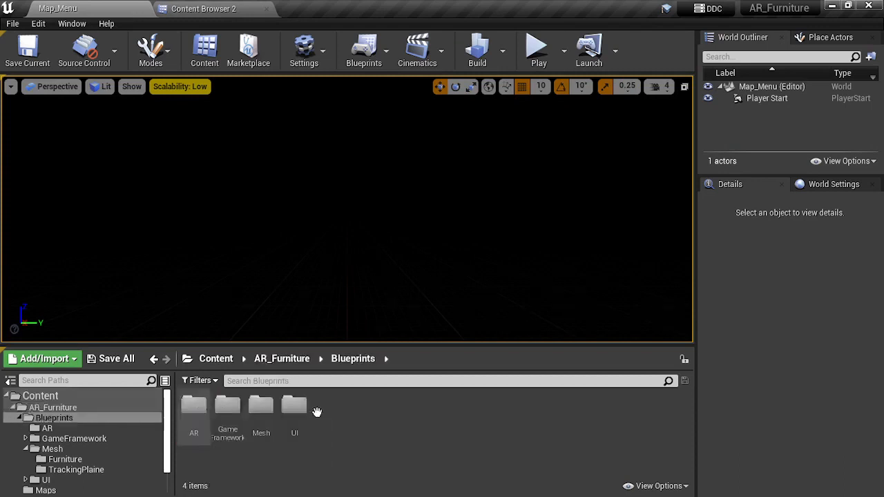
pyautogui.click(254, 406)
pyautogui.doubleClick(254, 406)
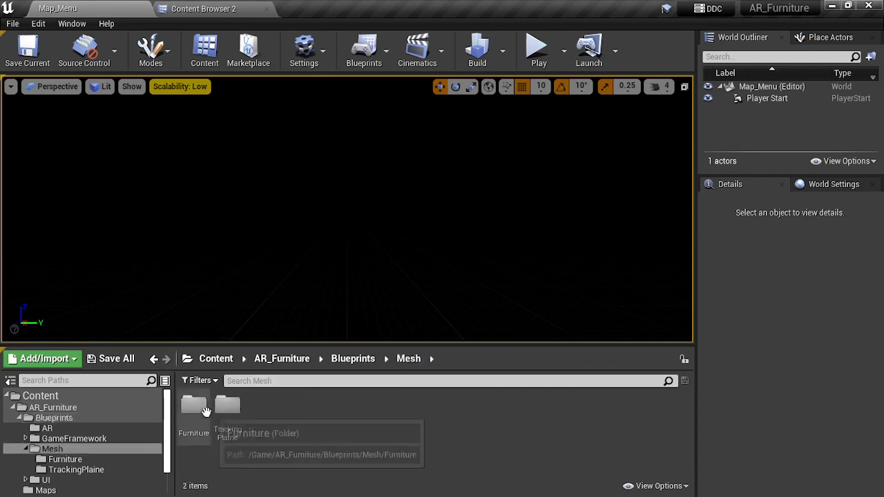
pyautogui.doubleClick(195, 406)
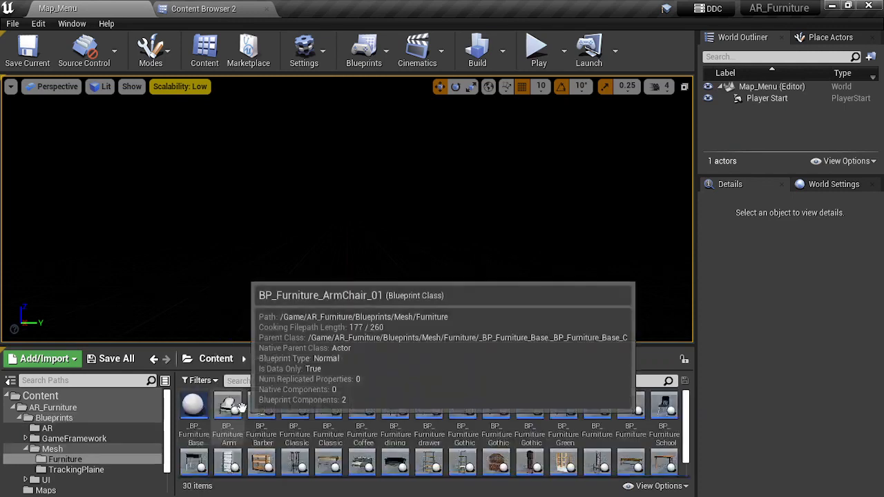
pyautogui.scroll(-1, 241, 407)
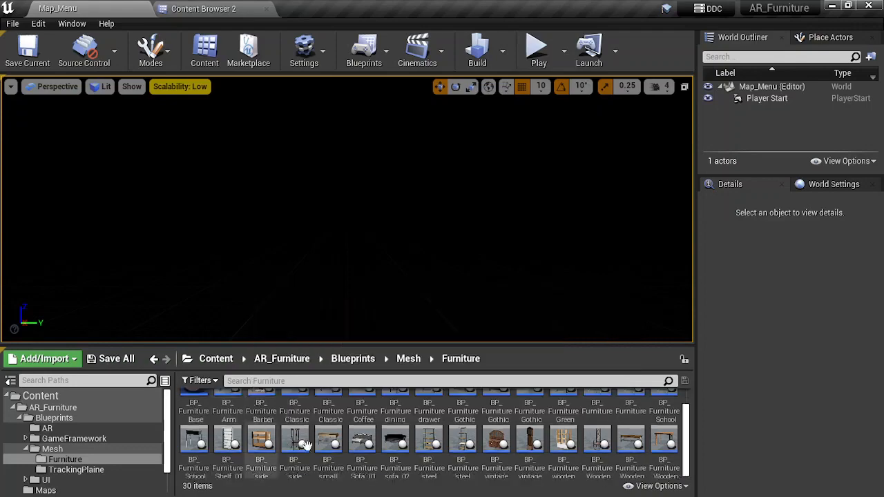
# In the second Content Browser, open the WoodenTable_03 folder under AR_Furniture/Meshes/Furniture
pyautogui.click(222, 8)
pyautogui.click(348, 29)
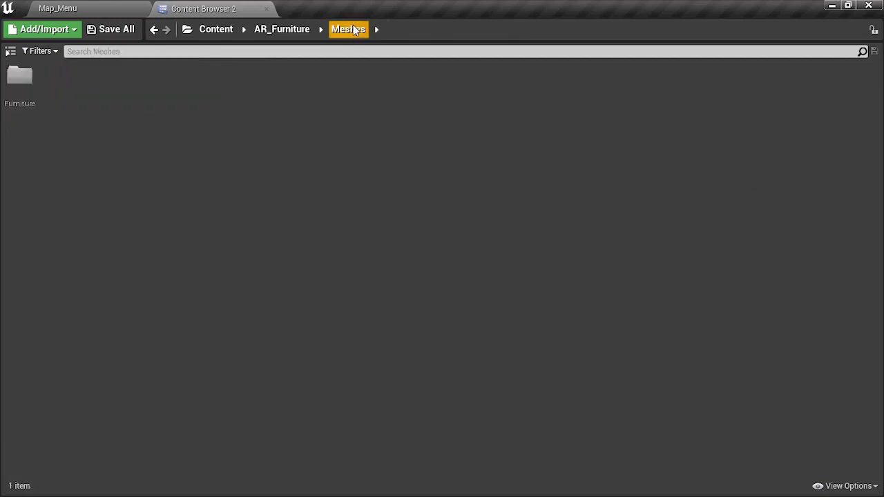
pyautogui.doubleClick(21, 77)
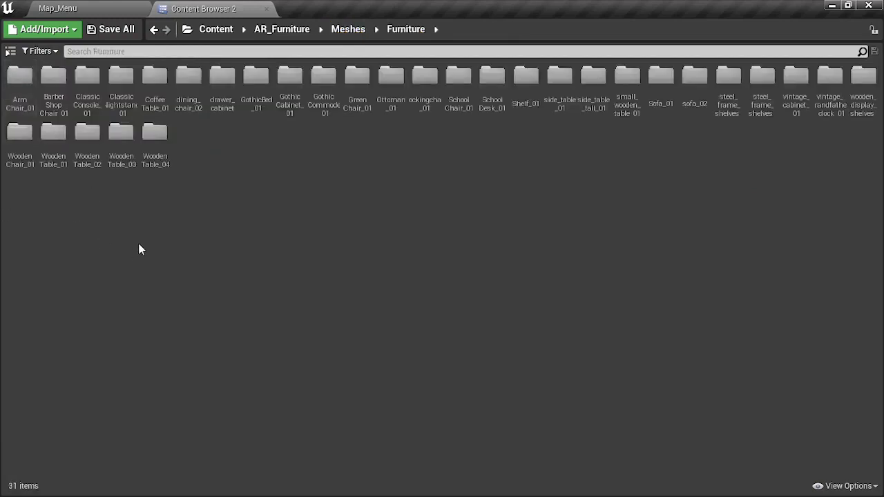
pyautogui.click(121, 135)
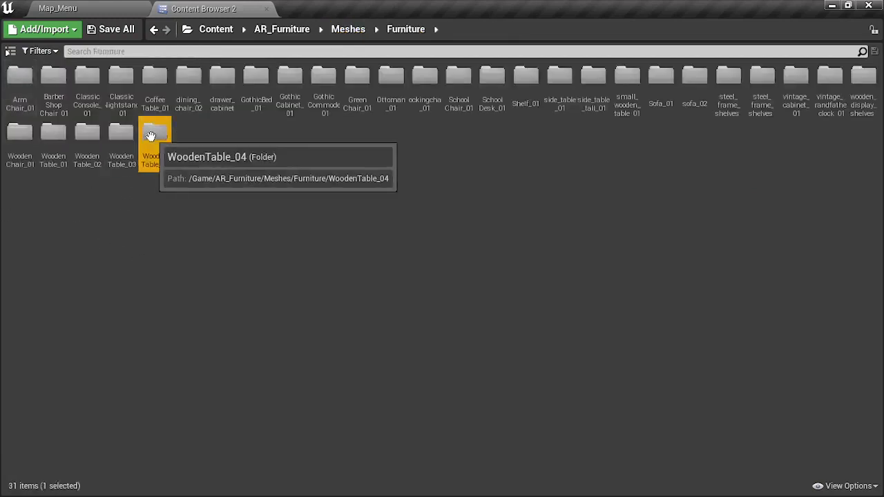
pyautogui.keyDown('ctrl'); pyautogui.click(163, 135); pyautogui.keyUp('ctrl')
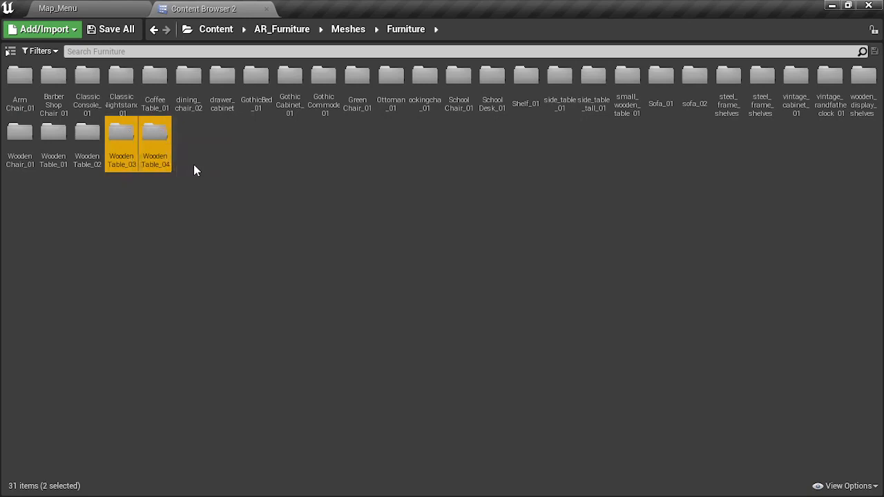
pyautogui.click(194, 171)
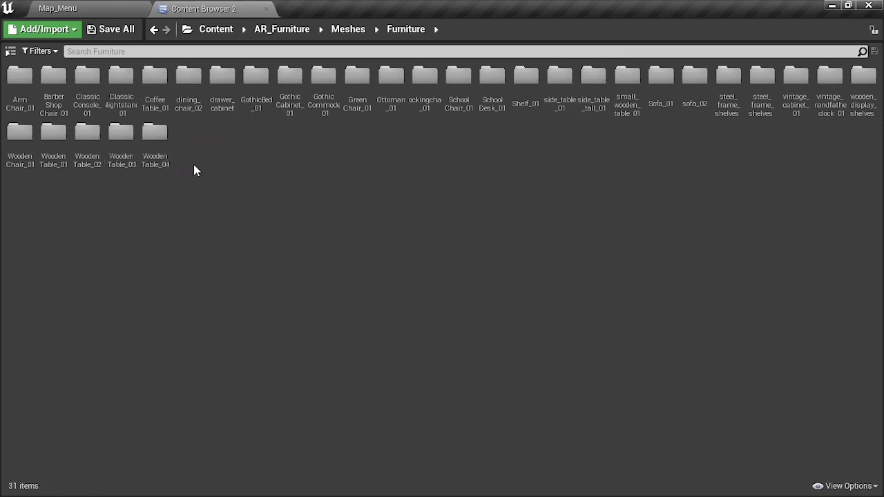
pyautogui.doubleClick(123, 148)
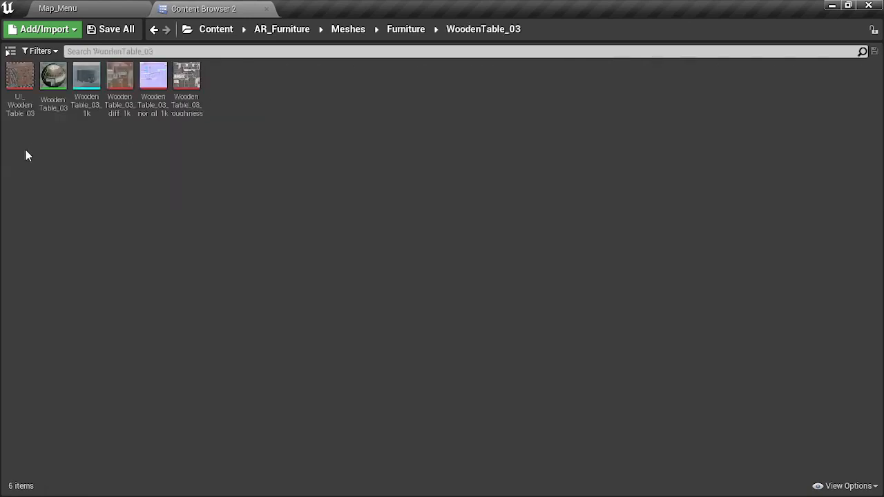
# Check the WoodenTable_03 UI image and static mesh, and copy the name of the WoodenTable_03_1k mesh
pyautogui.click(21, 78)
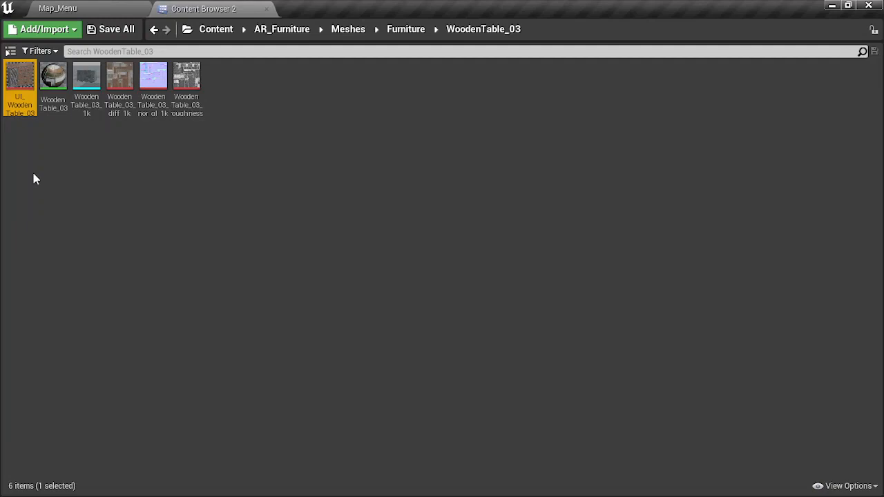
pyautogui.click(32, 140)
pyautogui.click(88, 93)
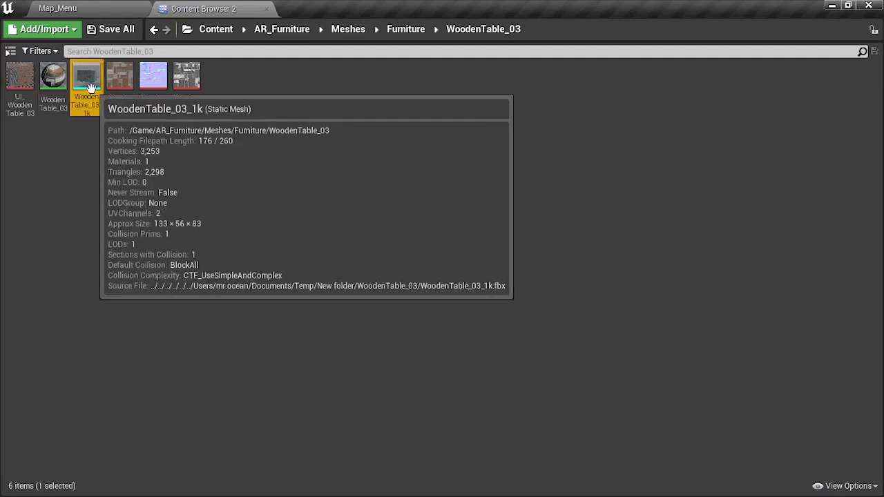
pyautogui.click(102, 7)
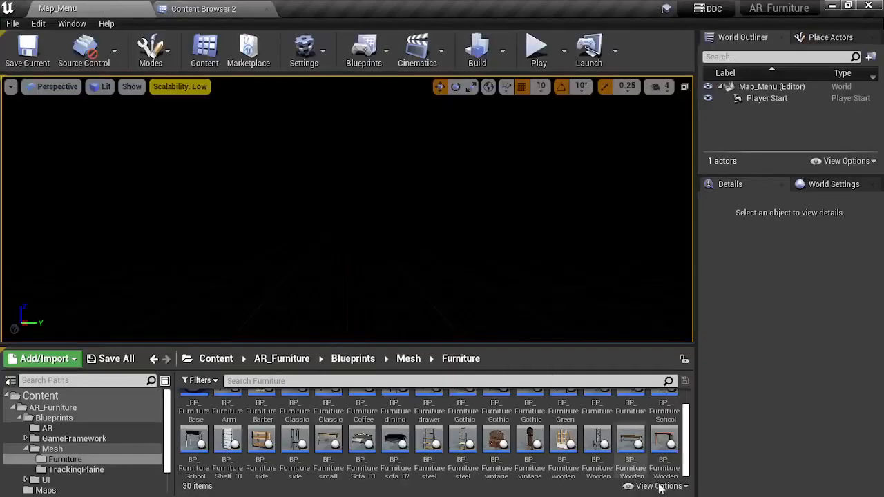
pyautogui.click(203, 8)
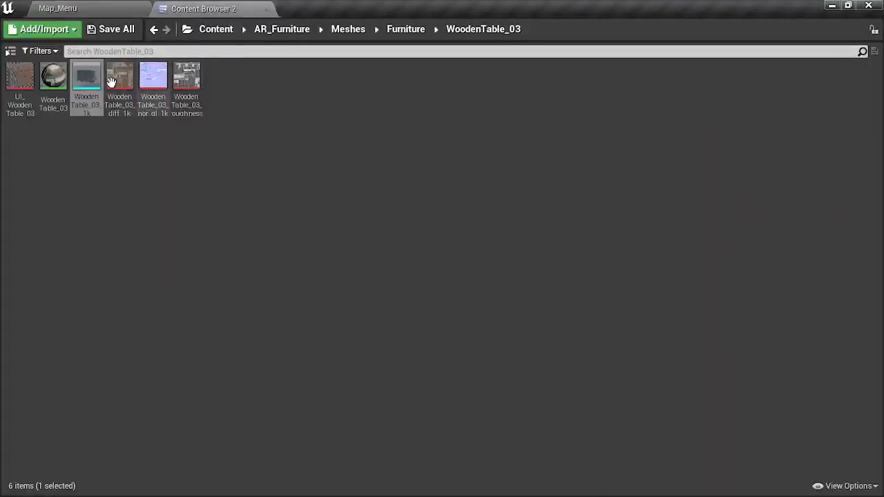
pyautogui.press('F2')
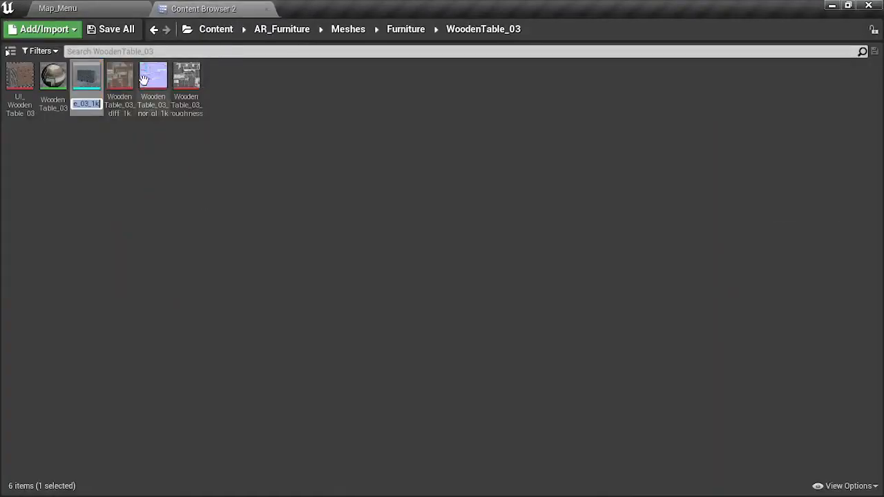
pyautogui.click(86, 77)
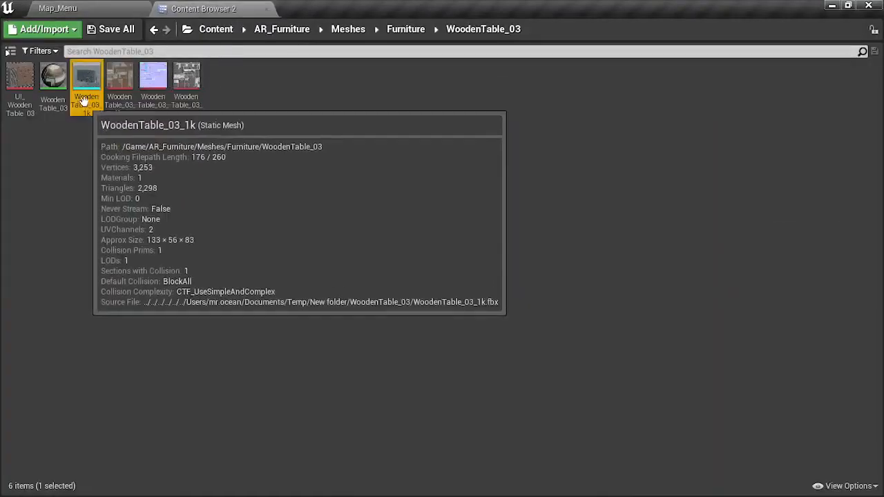
# Duplicate the last wooden table blueprint in the Blueprints/Mesh/Furniture folder and name the copy BP_WoodenTable_03
pyautogui.click(80, 8)
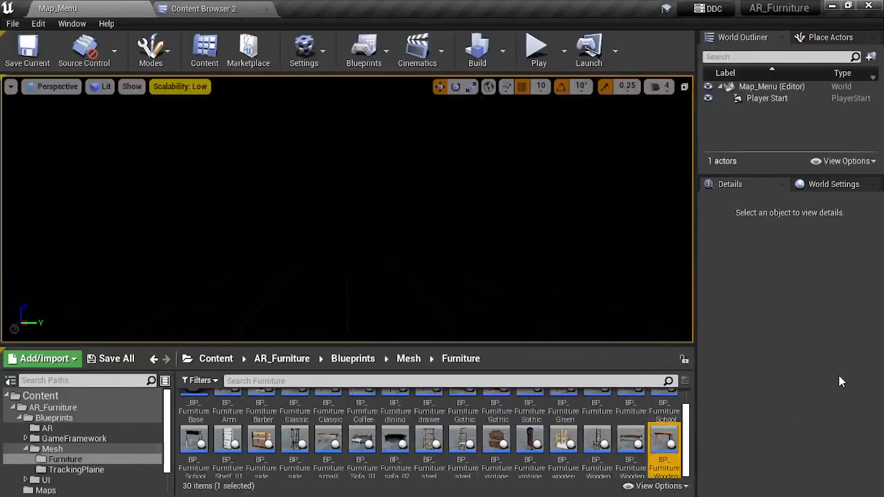
pyautogui.hotkey('ctrl', 'w')
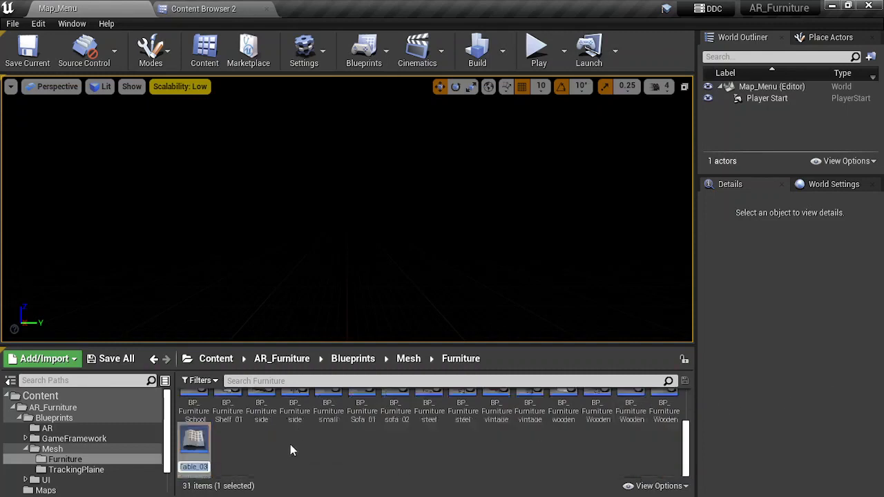
pyautogui.press('BackSpace')
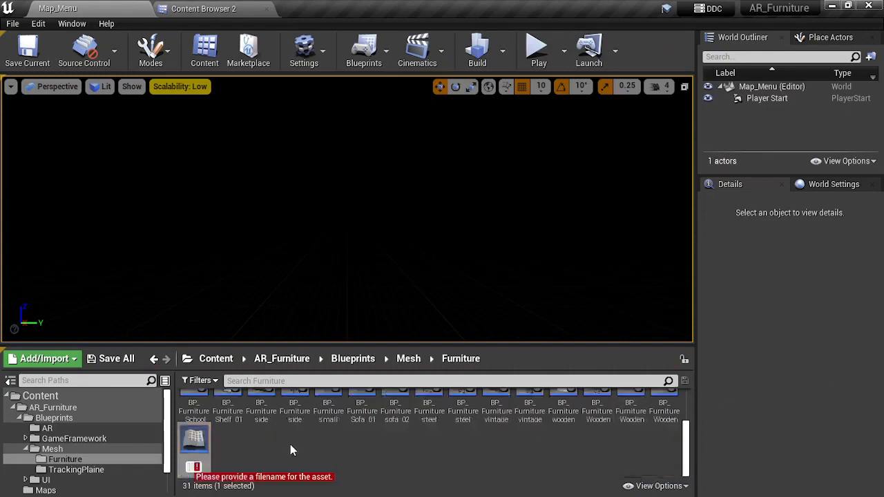
pyautogui.write('BP_')
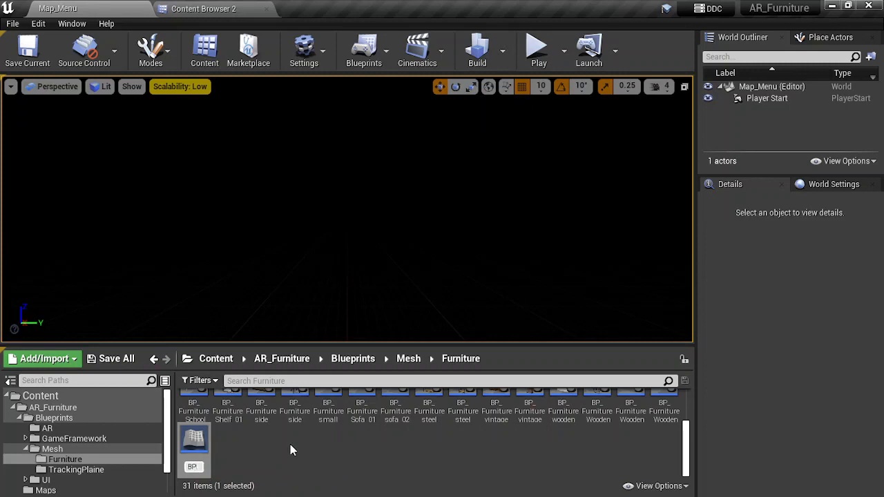
pyautogui.hotkey('ctrl', 'v')
pyautogui.press('Home')
pyautogui.press('Right')
pyautogui.press('Right')
pyautogui.press('Right')
pyautogui.press('Right')
pyautogui.press('Right')
pyautogui.press('Right')
pyautogui.press('Right')
pyautogui.press('Right')
pyautogui.press('Right')
pyautogui.press('Right')
pyautogui.press('Right')
pyautogui.press('Right')
pyautogui.press('Right')
pyautogui.press('Right')
pyautogui.press('Right')
pyautogui.press('Right')
pyautogui.press('Delete')
pyautogui.press('Delete')
pyautogui.press('Delete')
pyautogui.press('Home')
pyautogui.press('Return')
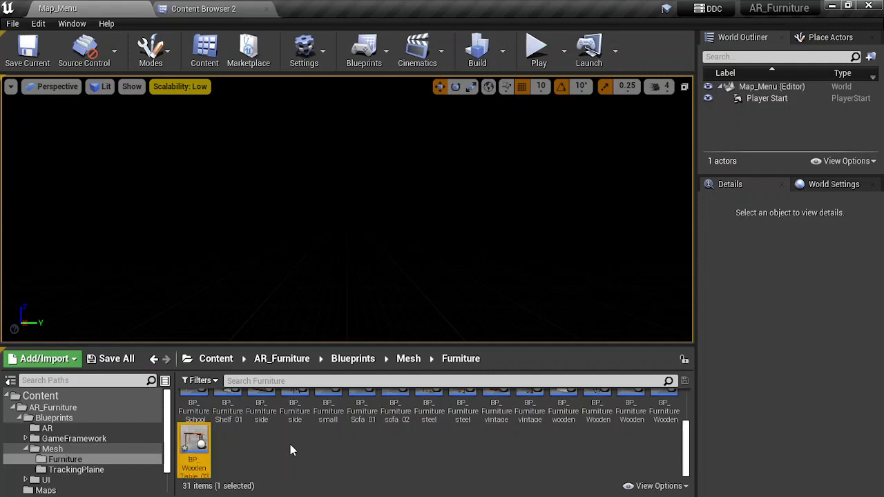
# Open BP_WoodenTable_03 in the full Blueprint editor and dock it between Map_Menu and Content Browser 2
pyautogui.press('Return')
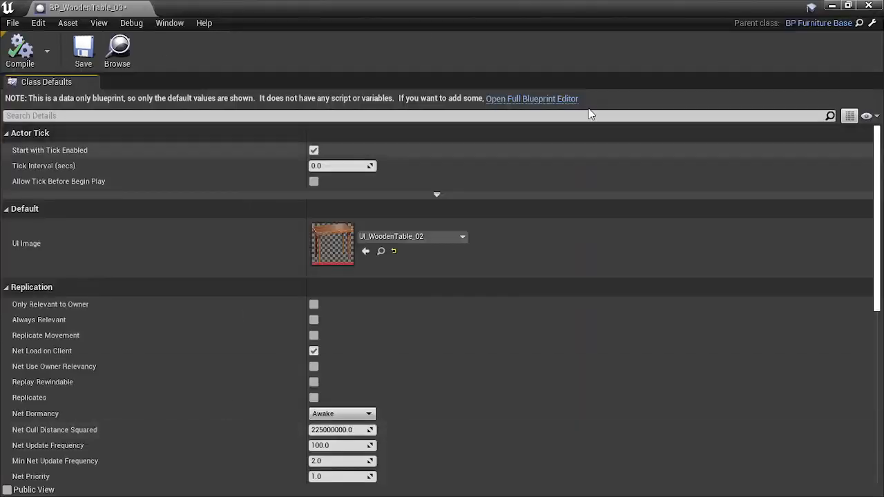
pyautogui.click(532, 98)
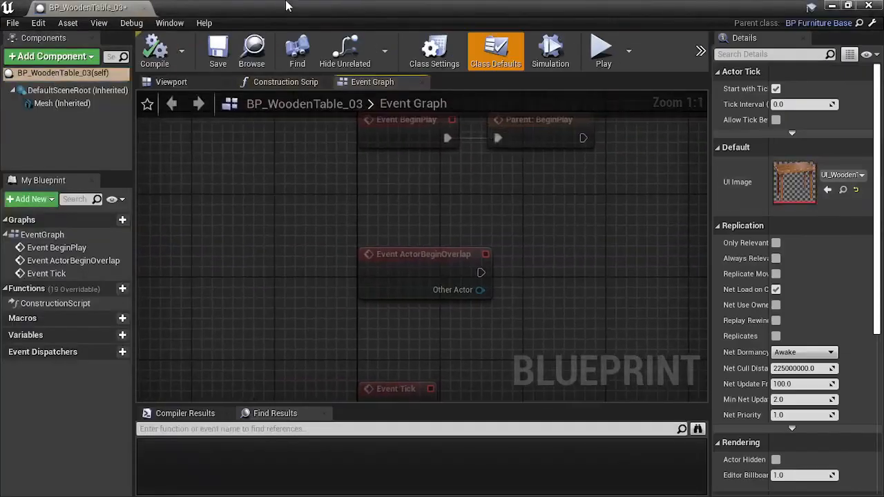
pyautogui.click(143, 7)
pyautogui.moveTo(202, 8); pyautogui.dragTo(207, 8)
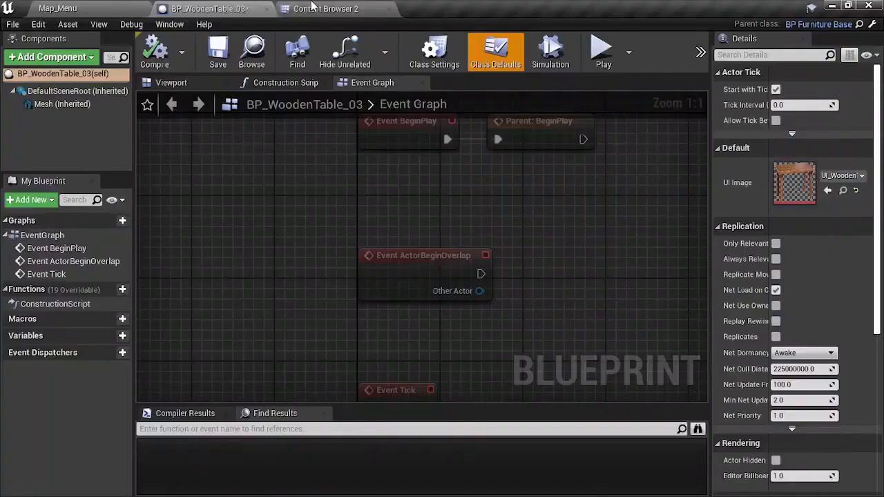
# Set the UI Image default of BP_WoodenTable_03 to the UI_WoodenTable_03 texture and save the blueprint
pyautogui.click(43, 75)
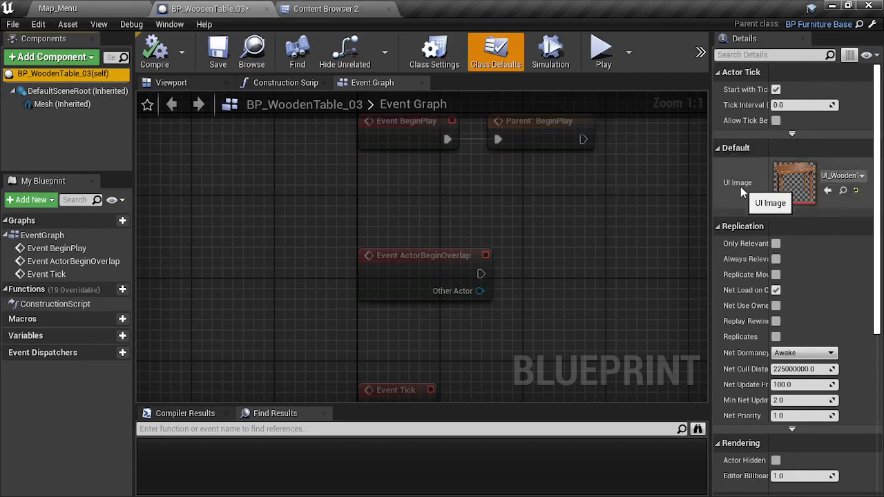
pyautogui.click(322, 9)
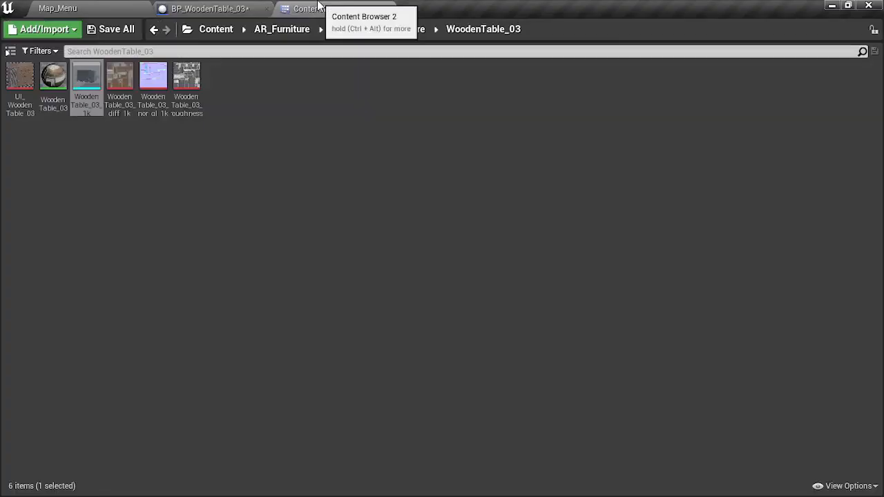
pyautogui.click(19, 79)
pyautogui.click(207, 9)
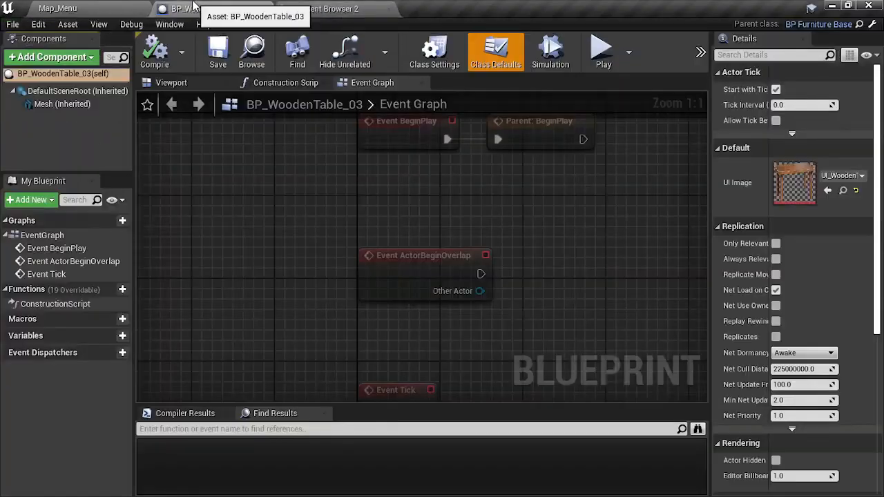
pyautogui.click(828, 191)
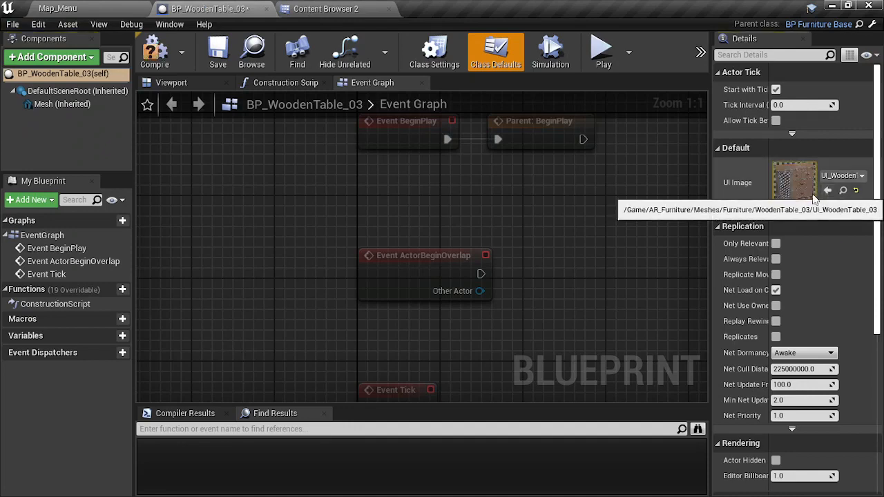
pyautogui.click(217, 55)
# Assign the WoodenTable_03_1k static mesh to the inherited Mesh component, and compile and save the blueprint
pyautogui.click(61, 104)
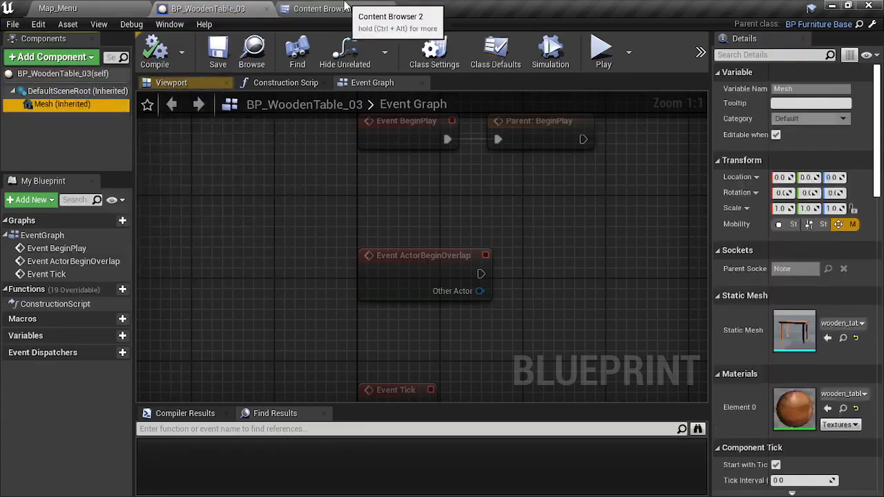
pyautogui.click(324, 8)
pyautogui.click(86, 77)
pyautogui.click(232, 8)
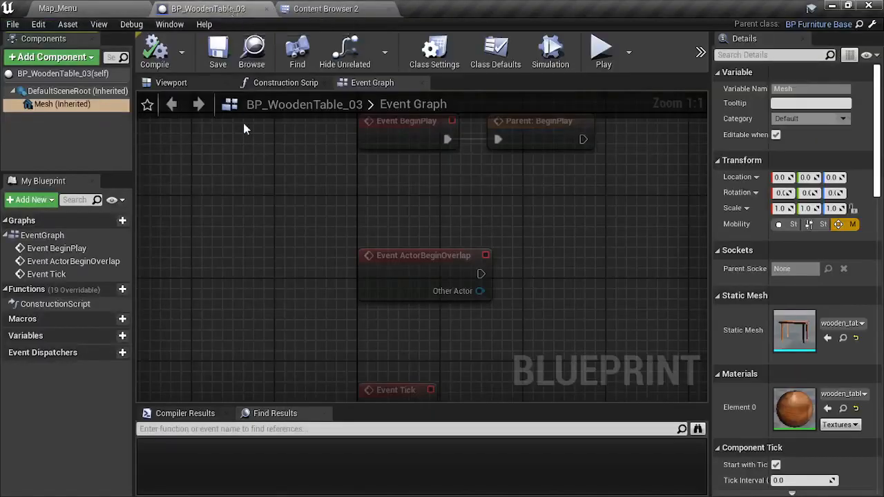
pyautogui.click(827, 338)
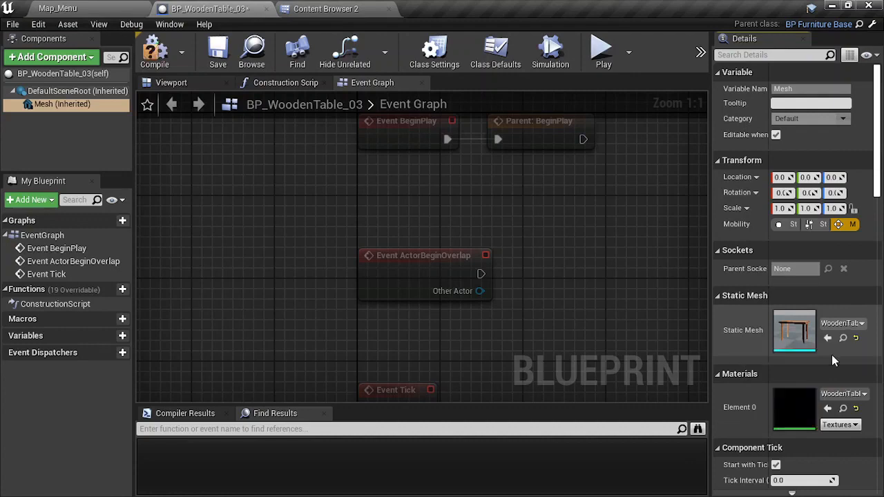
pyautogui.click(162, 62)
pyautogui.click(218, 60)
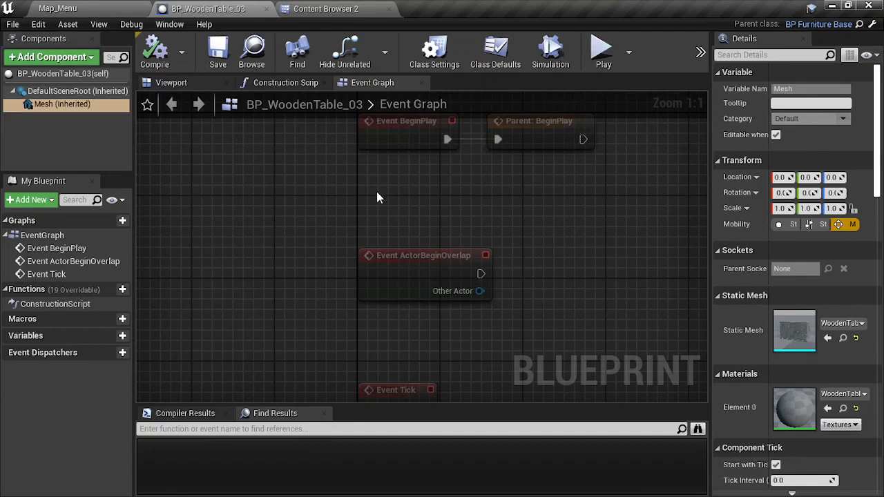
# Examine the assigned table mesh up close in the BP_WoodenTable_03 viewport
pyautogui.moveTo(376, 191); pyautogui.dragTo(362, 205, button='right')
pyautogui.click(173, 83)
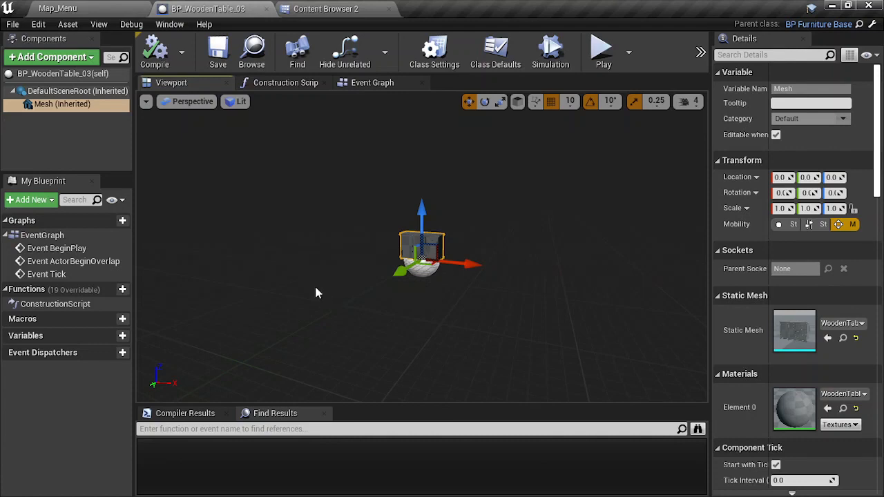
pyautogui.click(414, 230)
pyautogui.scroll(3, 408, 234)
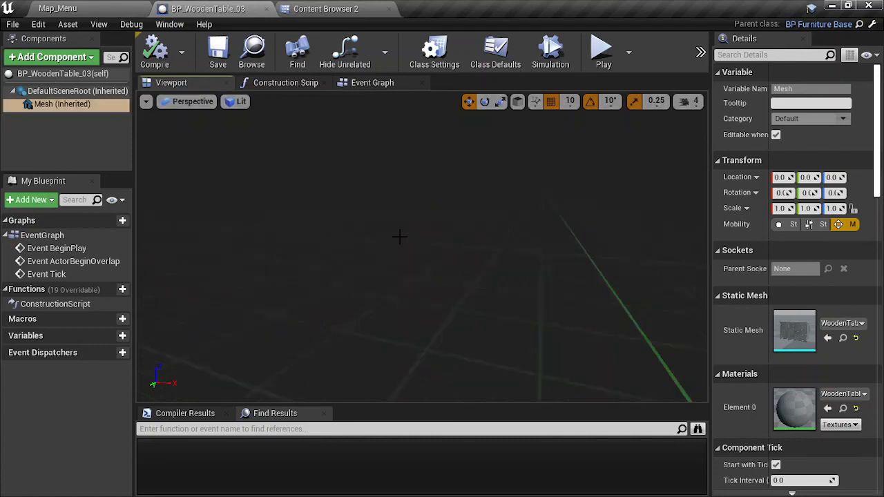
pyautogui.scroll(2, 399, 236)
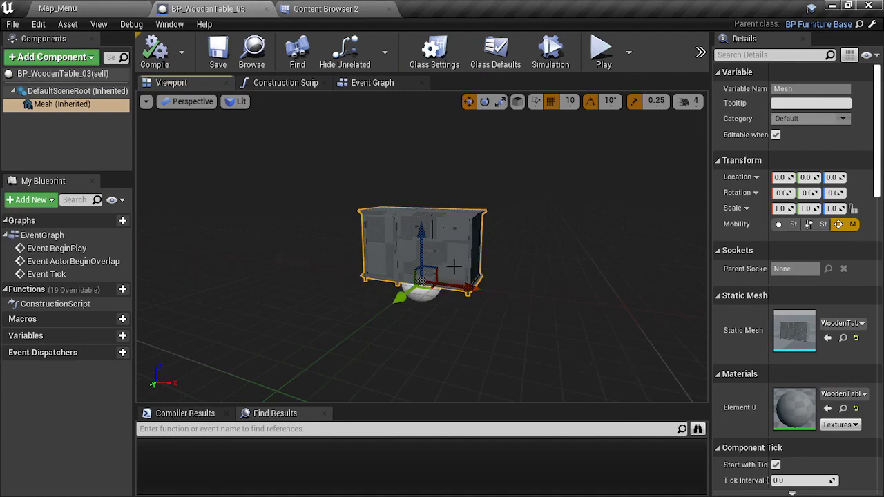
# Open the BP_Player blueprint from the AR_Furniture/Blueprints/GameFramework/Default folder
pyautogui.click(58, 8)
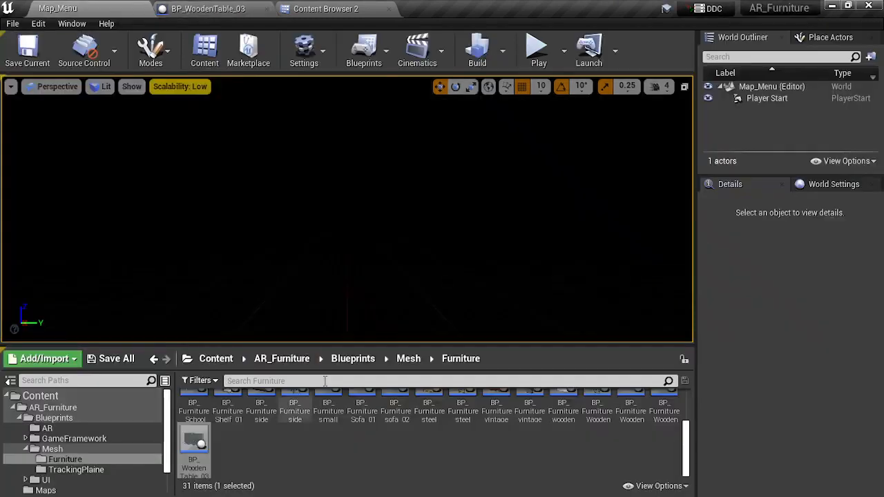
pyautogui.click(338, 358)
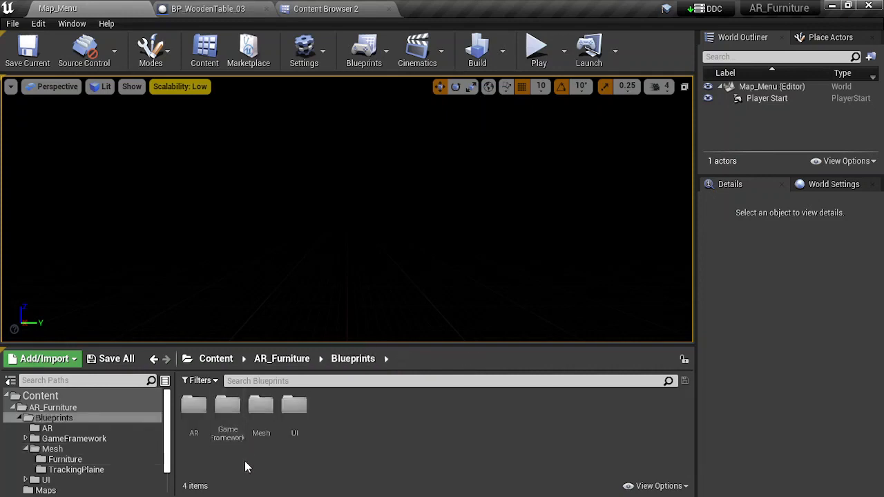
pyautogui.doubleClick(227, 408)
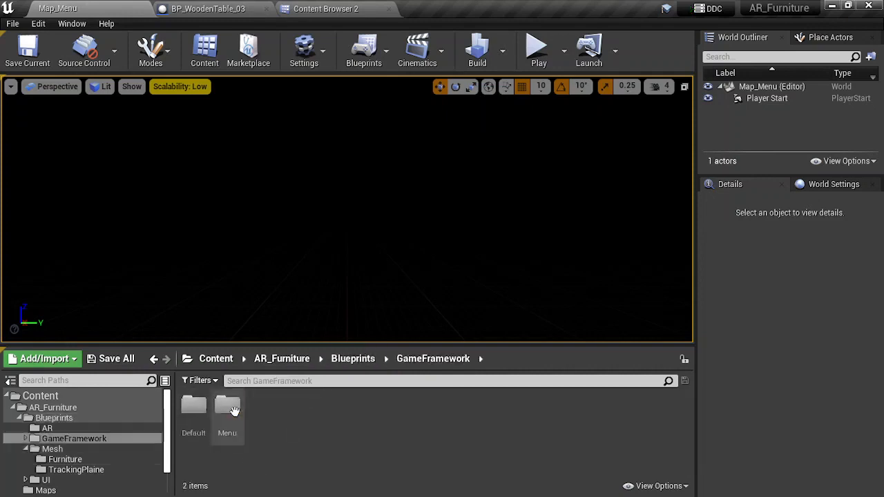
pyautogui.doubleClick(190, 411)
pyautogui.doubleClick(231, 408)
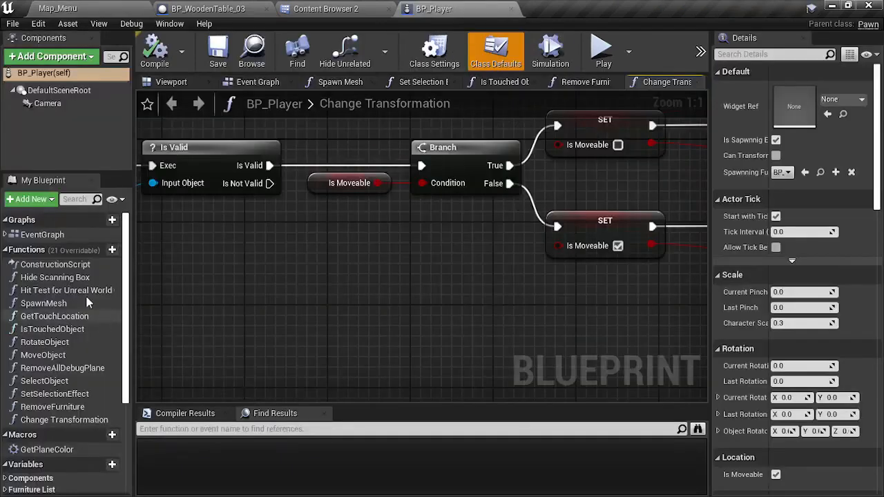
# Select the FurnitureList variable of BP_Player, expand its default array and widen the details area to read the entries
pyautogui.scroll(-5, 31, 352)
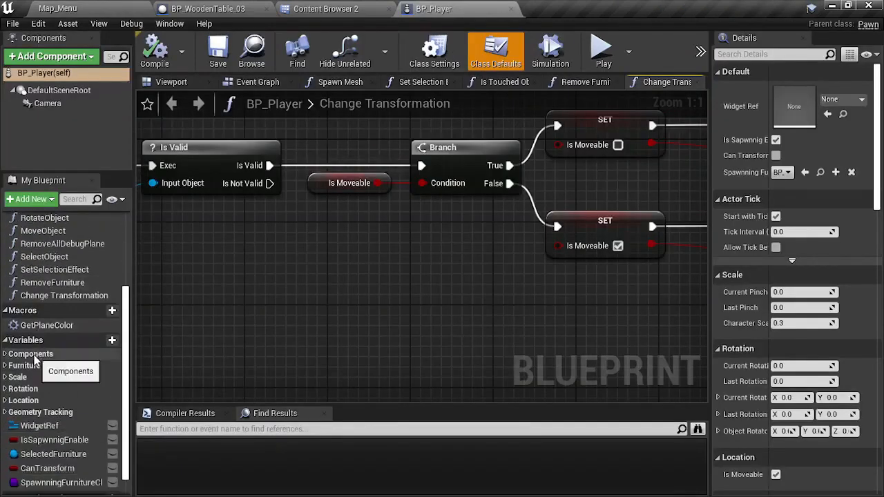
pyautogui.click(31, 338)
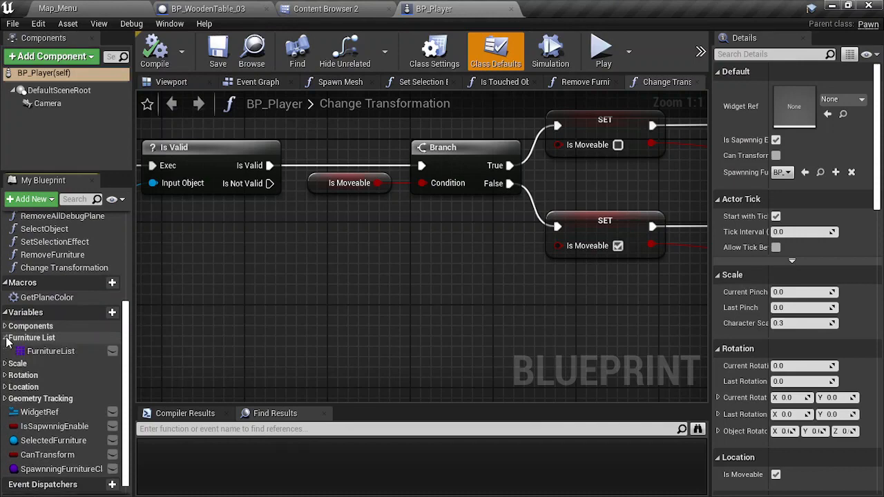
pyautogui.click(48, 352)
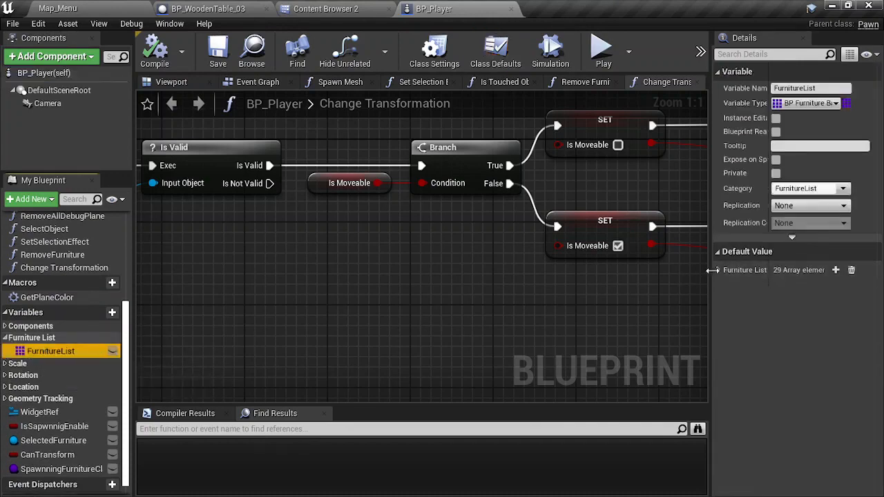
pyautogui.click(718, 270)
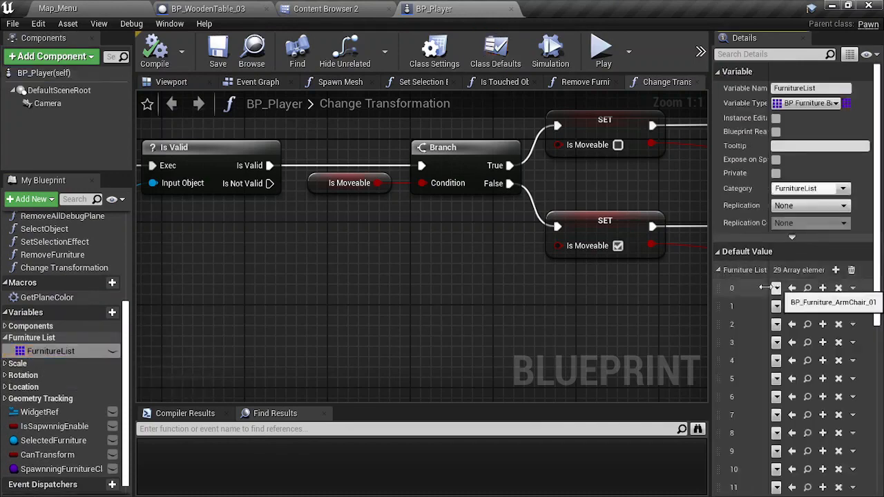
pyautogui.moveTo(712, 269); pyautogui.dragTo(665, 270)
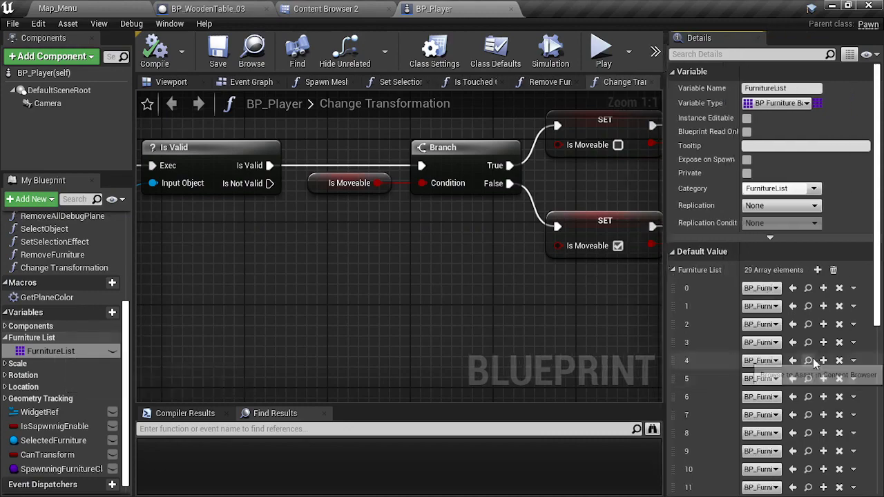
# Add a new element to the FurnitureList default array, set it to BP_WoodenTable_03, and save BP_Player
pyautogui.scroll(-4, 815, 363)
pyautogui.scroll(4, 815, 303)
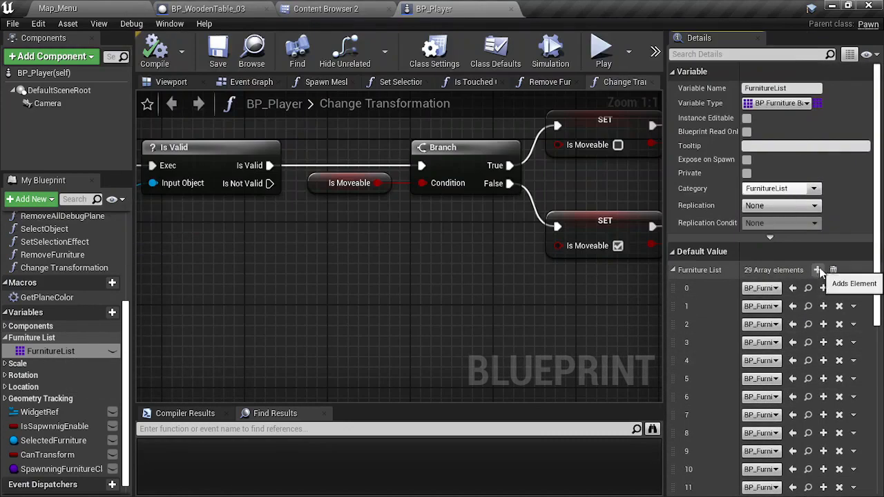
pyautogui.click(818, 270)
pyautogui.scroll(-5, 815, 296)
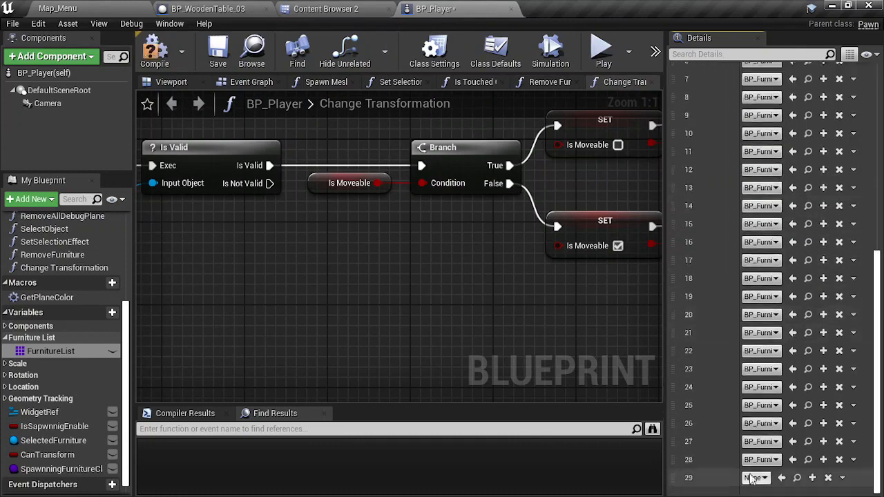
pyautogui.click(753, 478)
pyautogui.scroll(-1, 787, 366)
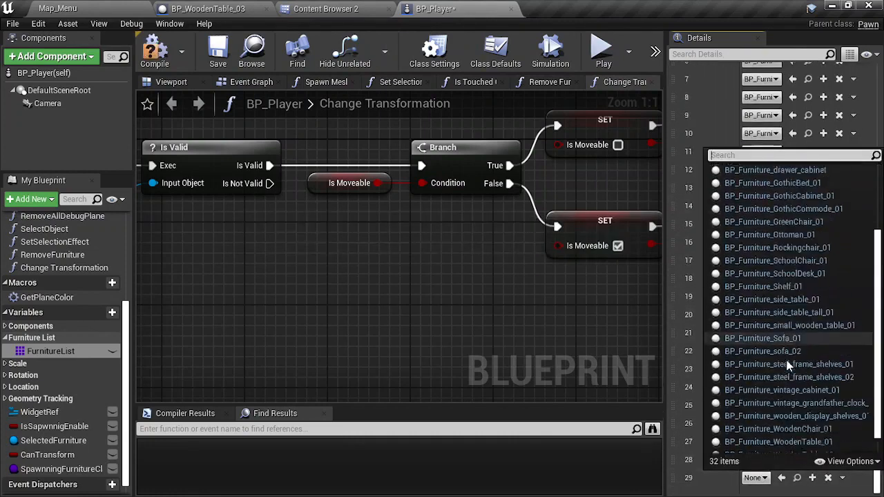
pyautogui.scroll(-2, 787, 366)
pyautogui.click(757, 450)
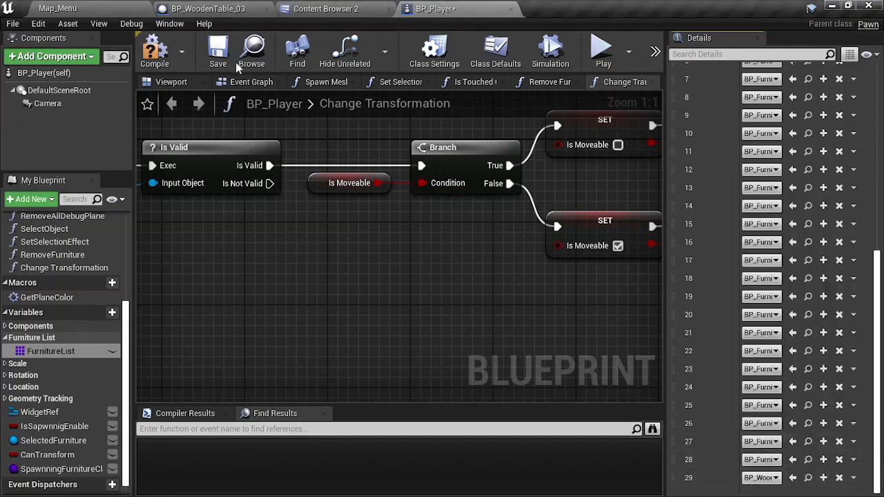
pyautogui.click(218, 49)
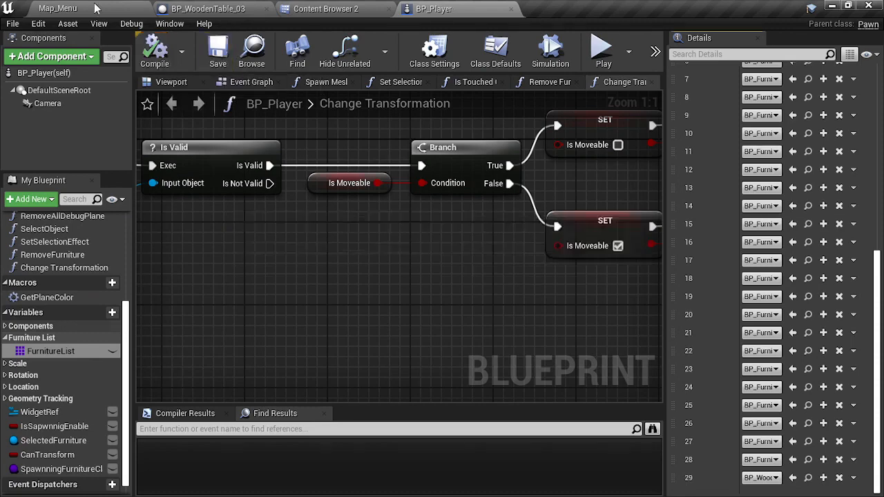
# Run Map_Menu in the editor to view the start menu, and stop the session
pyautogui.click(98, 8)
pyautogui.click(538, 48)
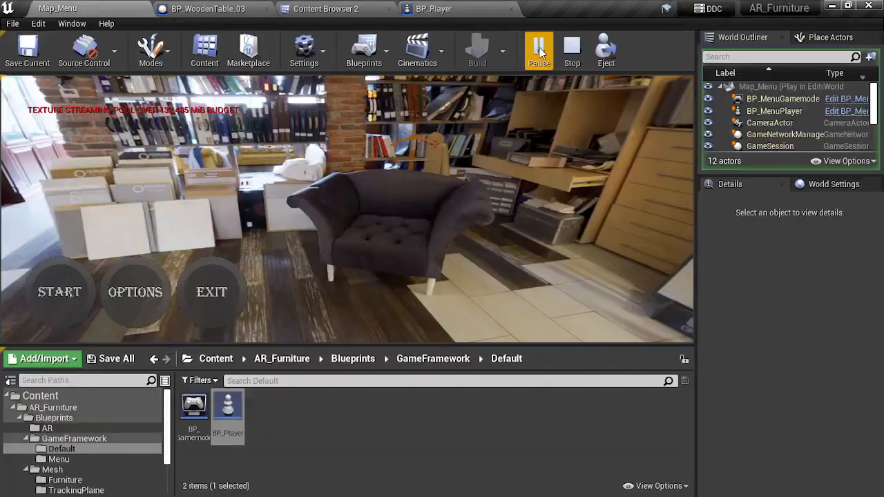
pyautogui.click(573, 55)
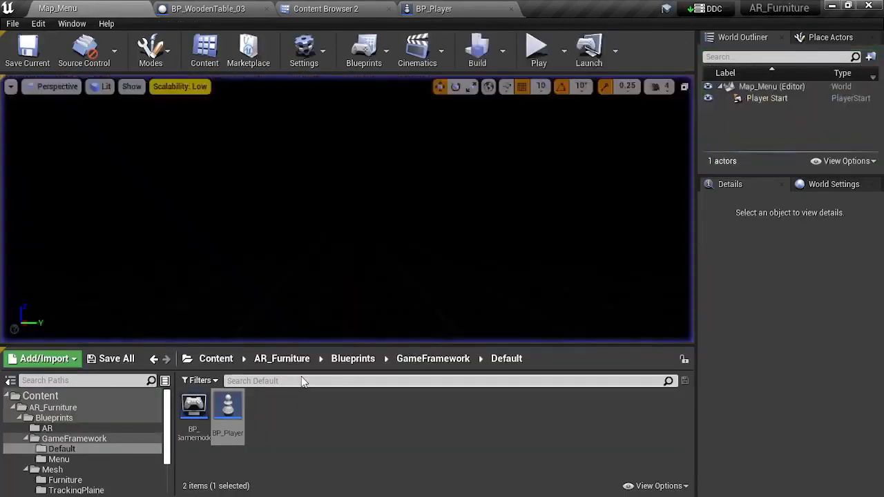
# Open the Map_Default level from the AR_Furniture/Maps folder
pyautogui.click(216, 358)
pyautogui.doubleClick(194, 407)
pyautogui.doubleClick(227, 406)
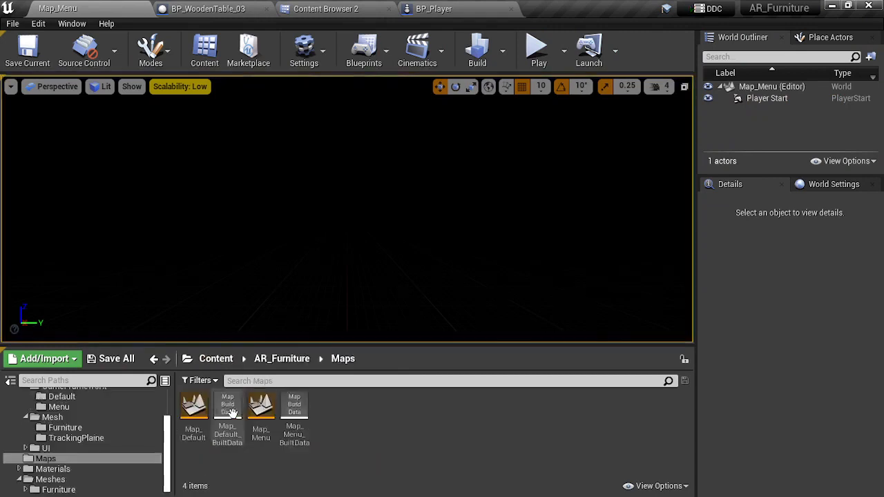
pyautogui.doubleClick(195, 411)
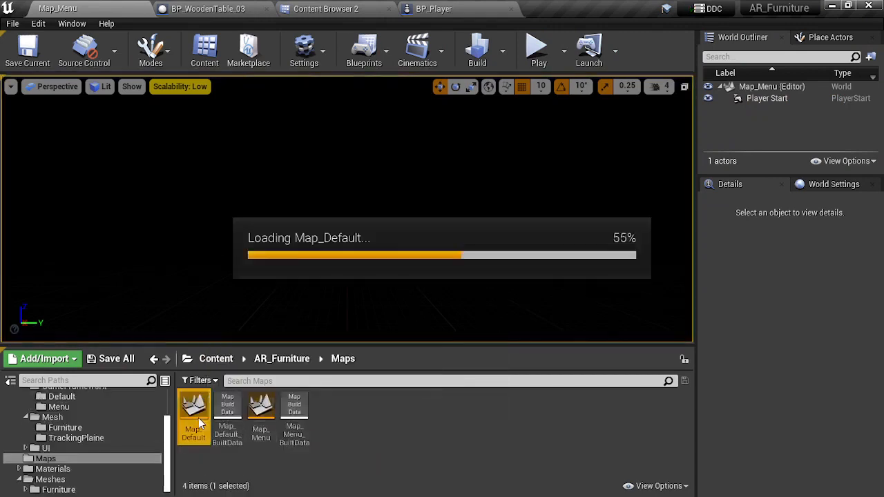
# Play Map_Default, check the new wooden table's entry at the end of the furniture list, and stop playing
pyautogui.click(534, 54)
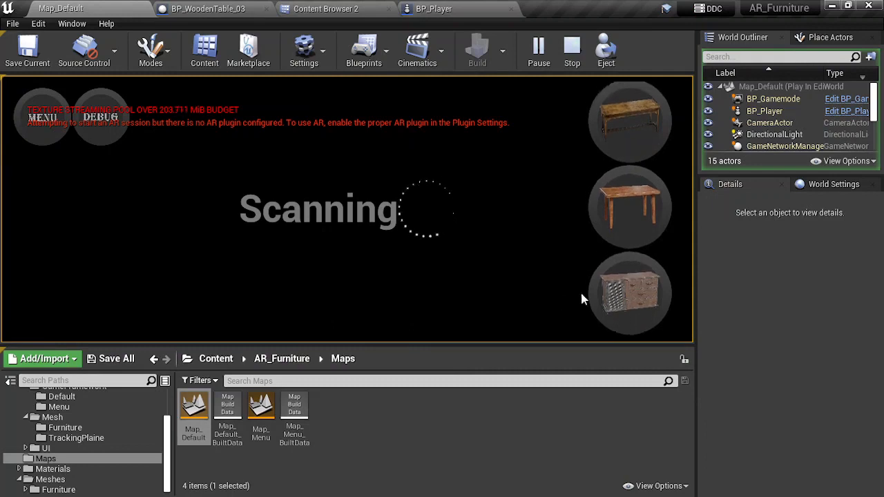
pyautogui.click(628, 290)
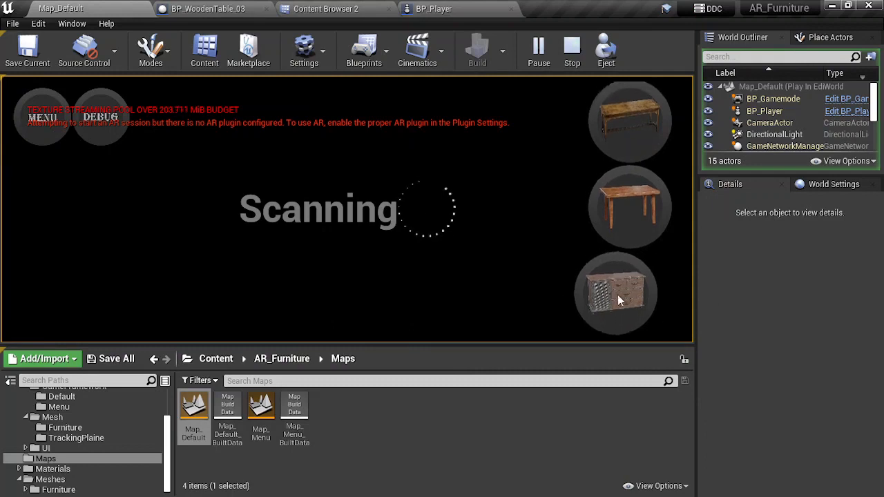
pyautogui.click(572, 50)
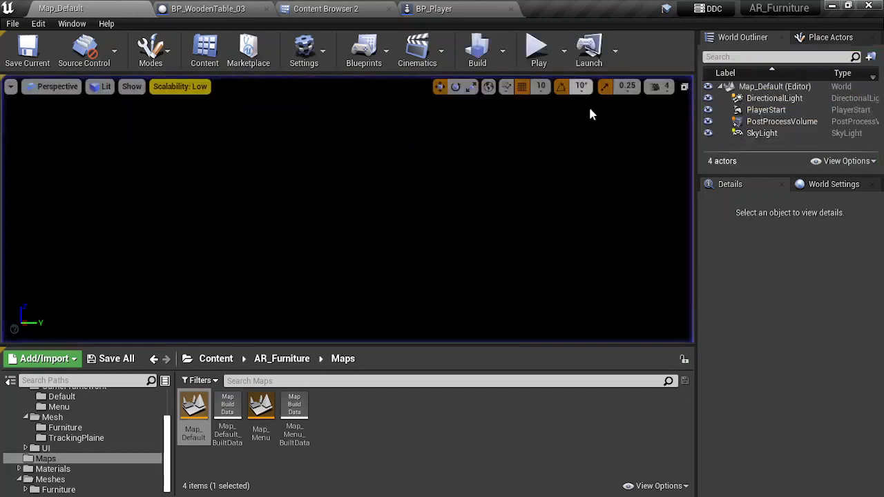
# Play Map_Default again, look through the whole furniture list down to the new wooden table entry, and end the session
pyautogui.click(538, 52)
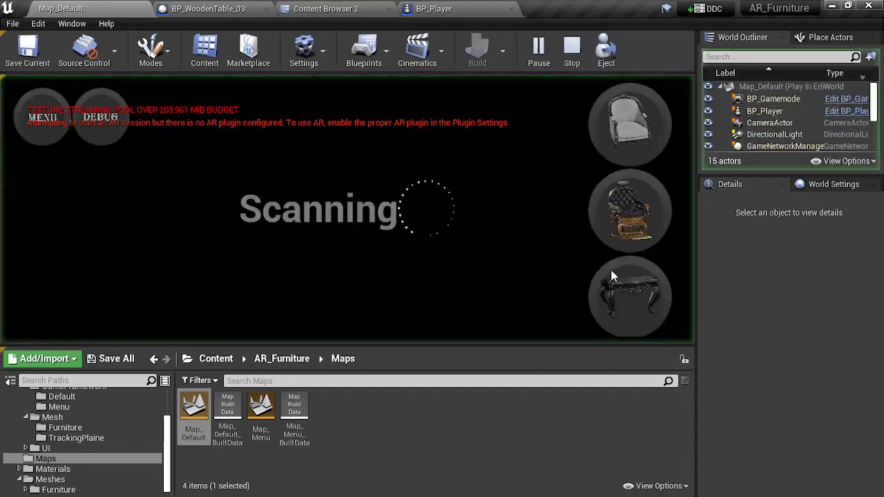
pyautogui.moveTo(613, 291); pyautogui.dragTo(645, 104)
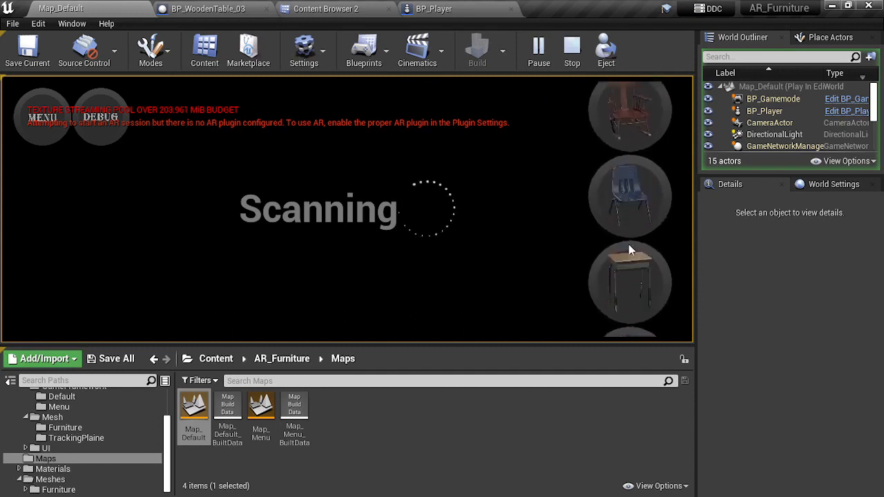
pyautogui.moveTo(628, 287); pyautogui.dragTo(638, 124)
pyautogui.moveTo(625, 306); pyautogui.dragTo(639, 187)
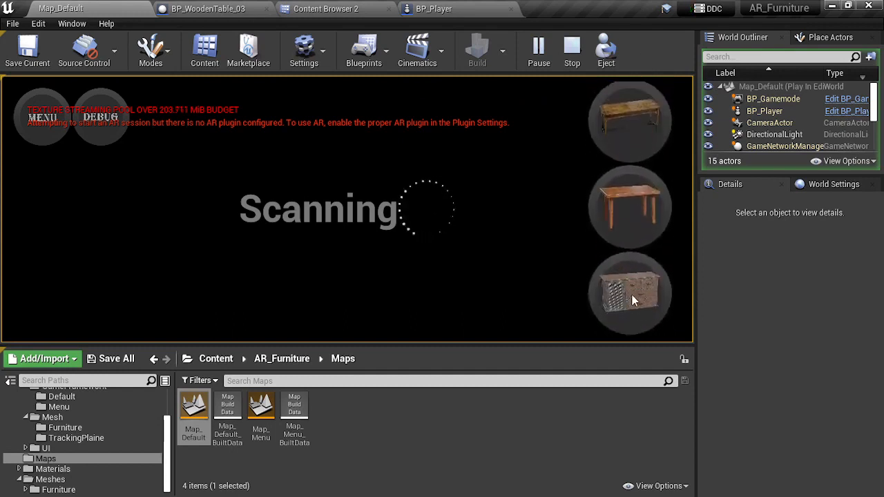
pyautogui.moveTo(629, 299); pyautogui.dragTo(623, 289)
pyautogui.press('Escape')
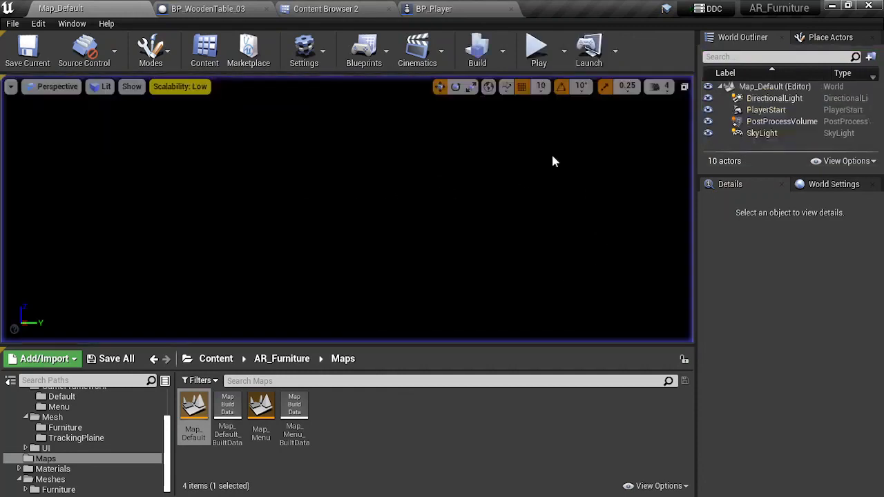
# Go to the Blueprints/Mesh/Furniture folder and select the BP_WoodenTable_03 blueprint
pyautogui.click(276, 359)
pyautogui.doubleClick(197, 407)
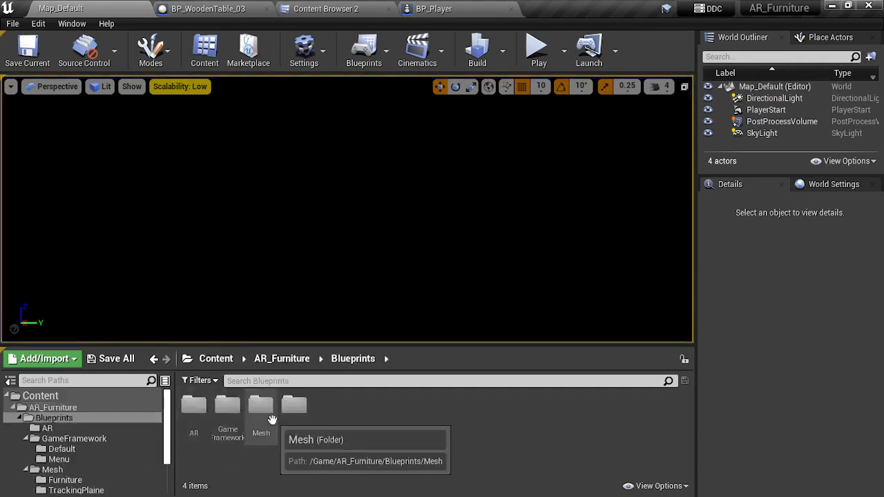
pyautogui.doubleClick(260, 413)
pyautogui.click(208, 414)
pyautogui.doubleClick(208, 415)
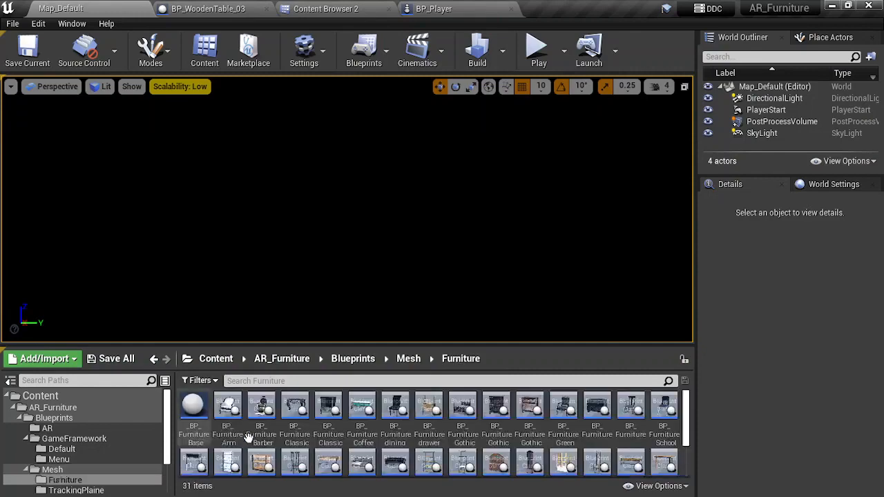
pyautogui.scroll(-2, 322, 436)
pyautogui.click(198, 440)
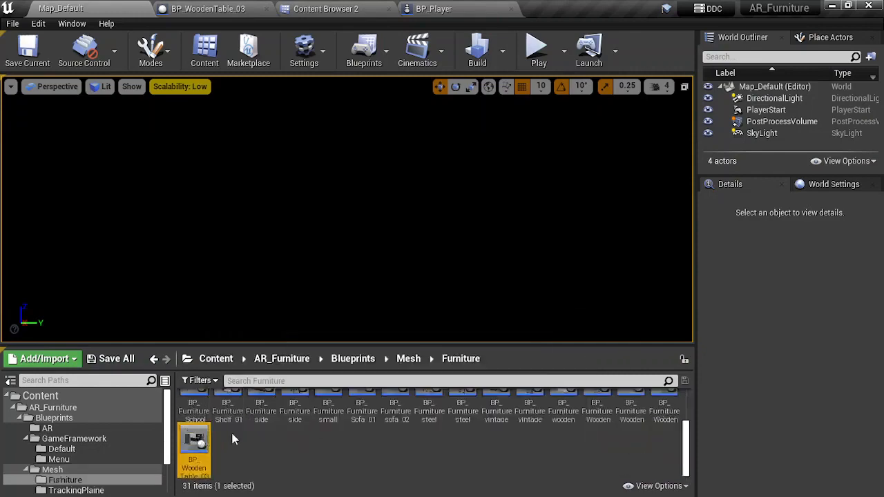
# Go to the Meshes/Furniture/WoodenTable_04 folder and select the WoodenTable_02_1k static mesh
pyautogui.click(349, 7)
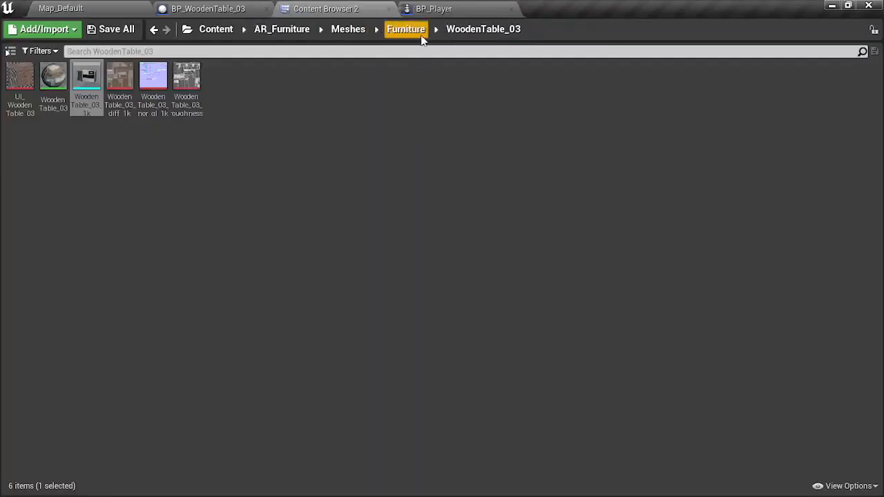
pyautogui.click(407, 30)
pyautogui.doubleClick(155, 145)
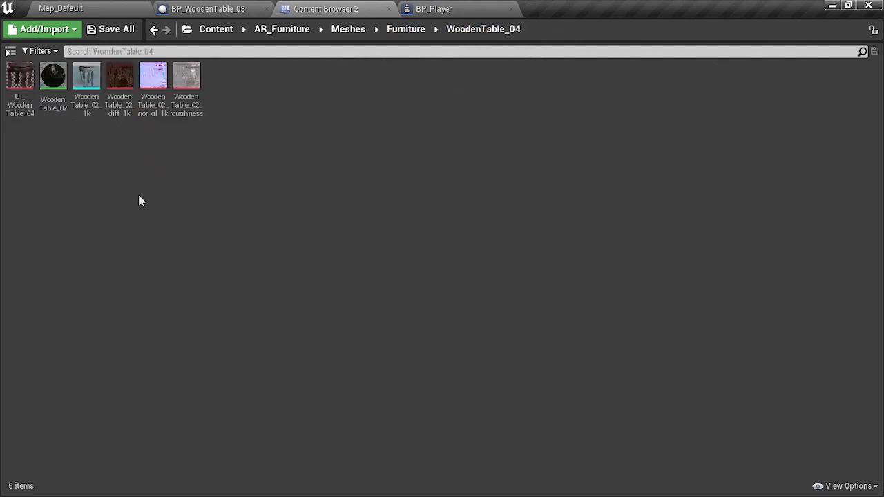
pyautogui.click(87, 74)
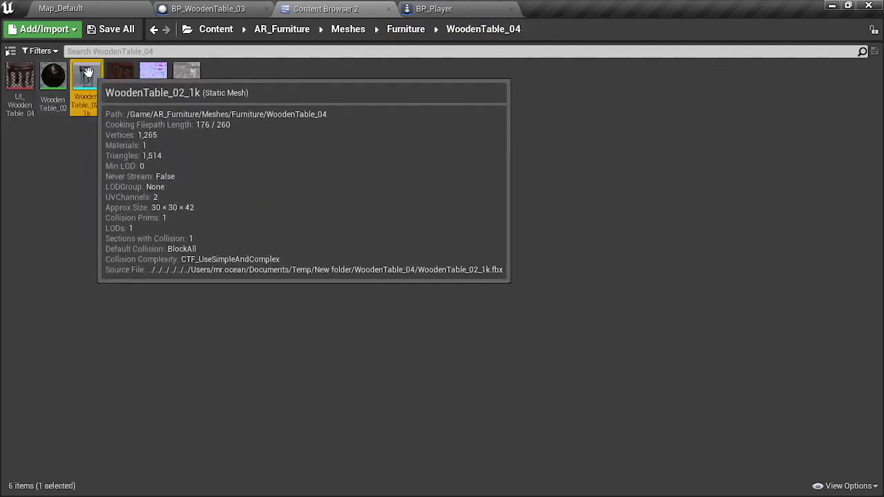
pyautogui.press('F2')
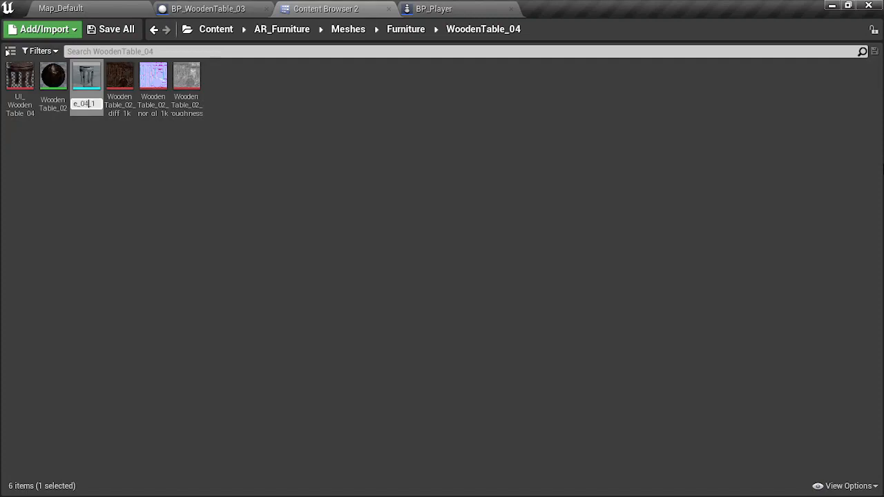
pyautogui.hotkey('ctrl', 'v')
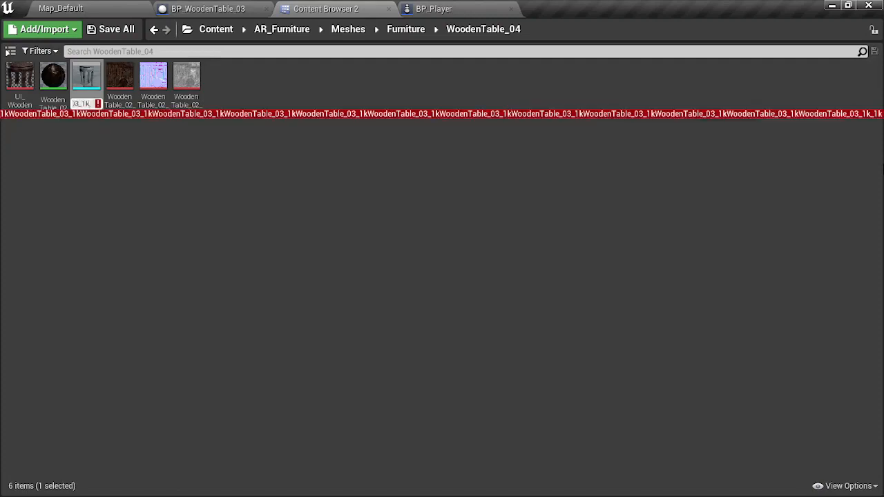
pyautogui.press('Escape')
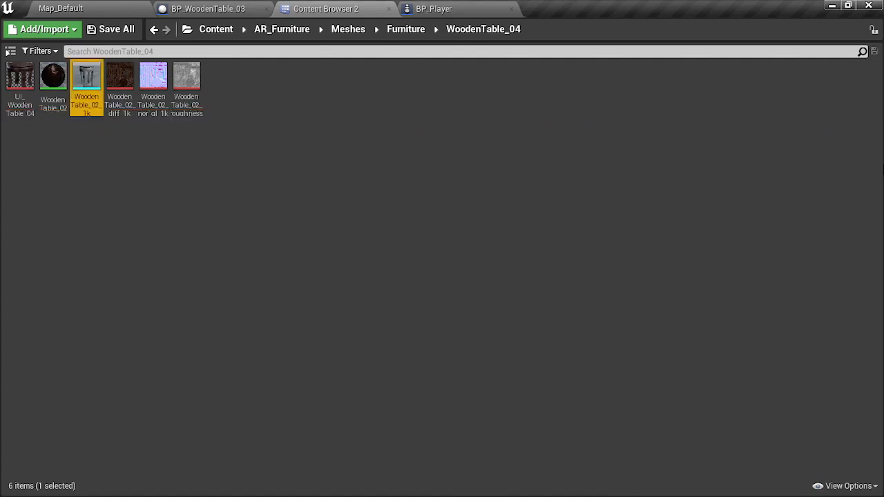
# Rename the WoodenTable_02_1k static mesh to WoodenTable_04_1k and fix up redirectors in the Content folder
pyautogui.press('F2')
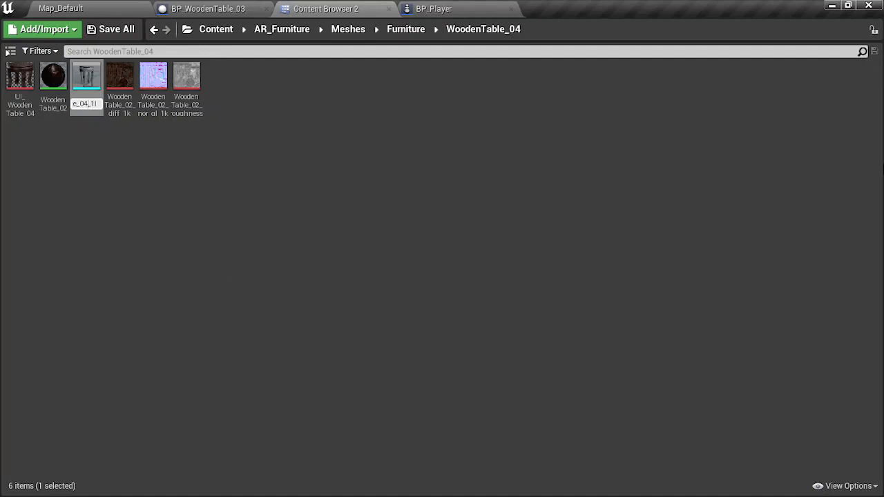
pyautogui.press('Return')
pyautogui.click(10, 51)
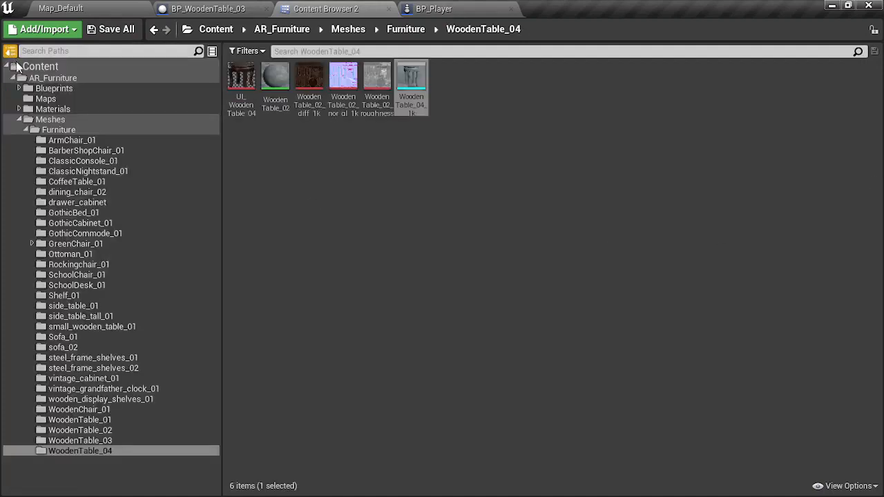
pyautogui.rightClick(53, 64)
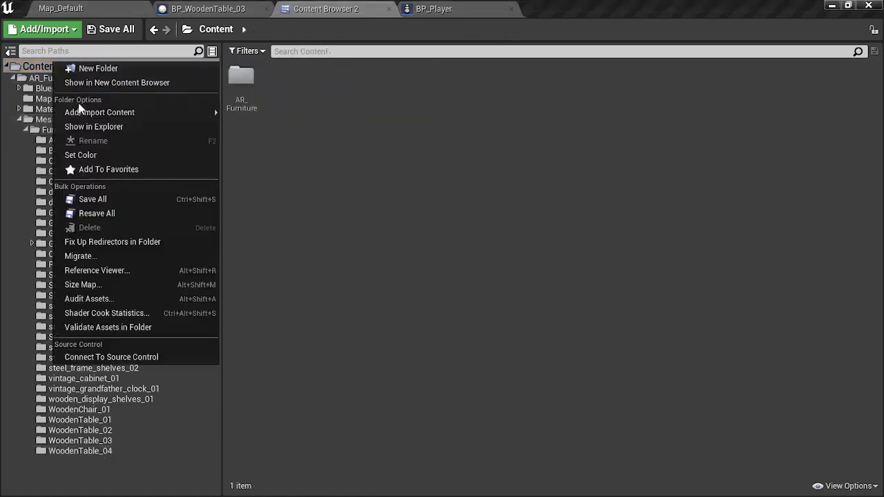
pyautogui.click(151, 242)
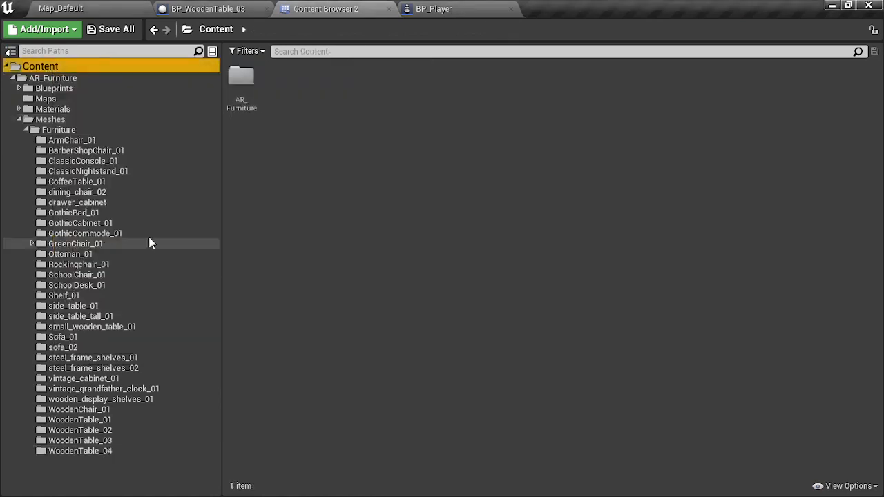
# Hide the folder tree and return to the AR_Furniture/Meshes/Furniture/WoodenTable_04 folder
pyautogui.doubleClick(241, 82)
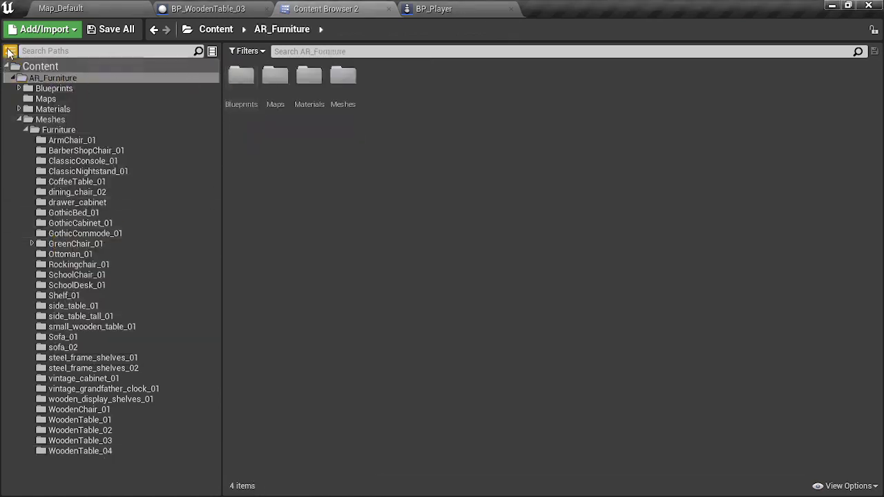
pyautogui.click(10, 53)
pyautogui.doubleClick(122, 88)
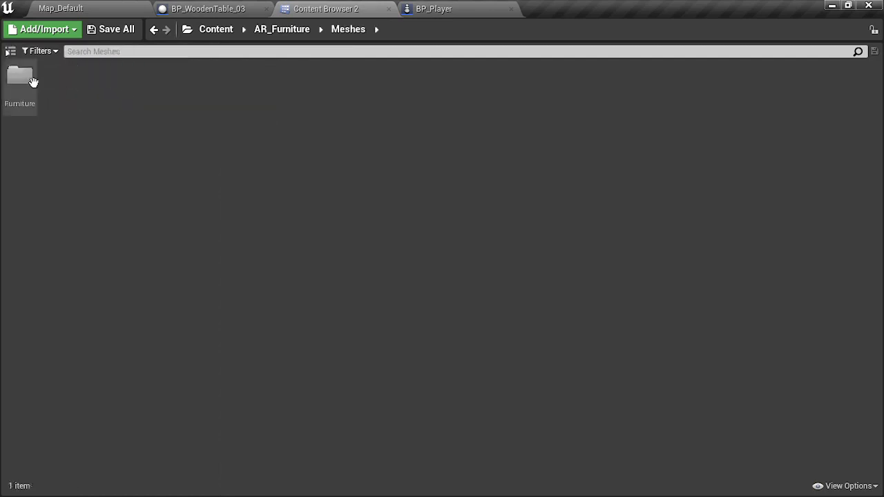
pyautogui.doubleClick(33, 81)
pyautogui.doubleClick(153, 146)
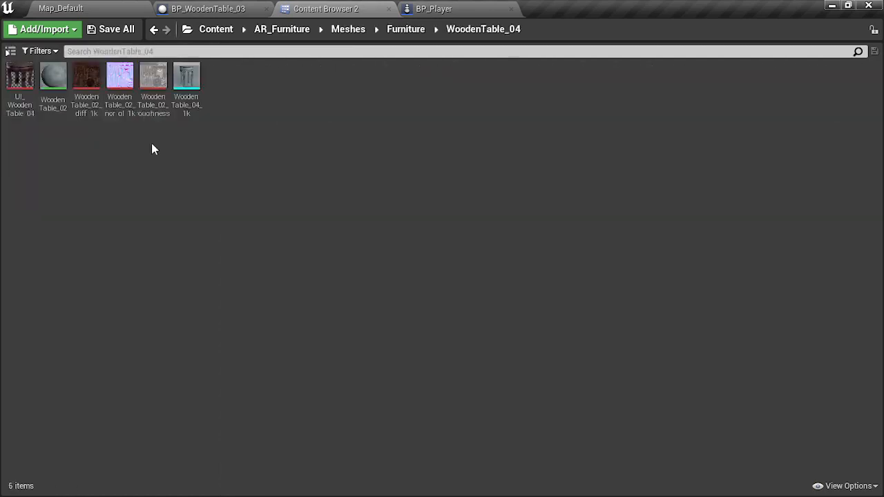
# Select the WoodenTable_04_1k static mesh and open its name for editing
pyautogui.click(22, 82)
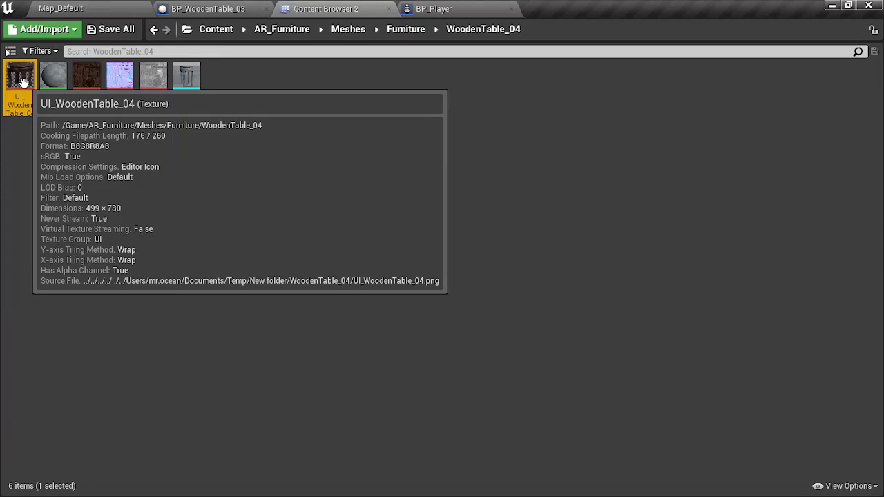
pyautogui.click(187, 79)
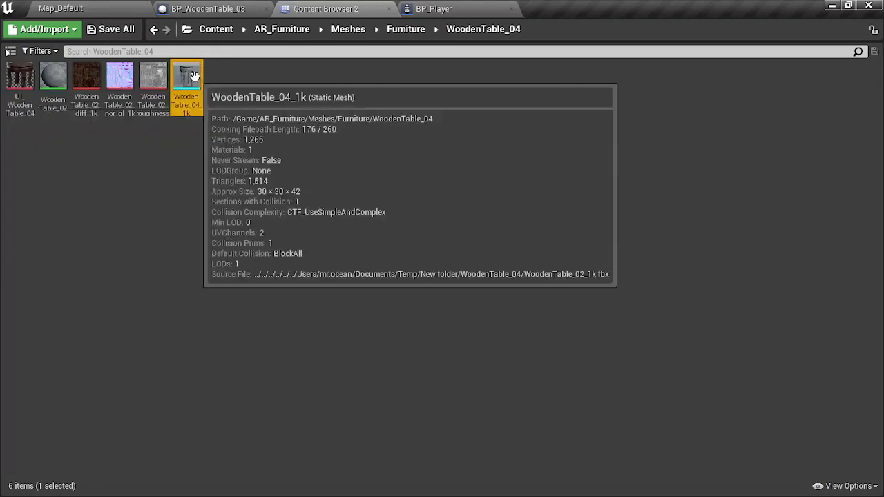
pyautogui.press('F2')
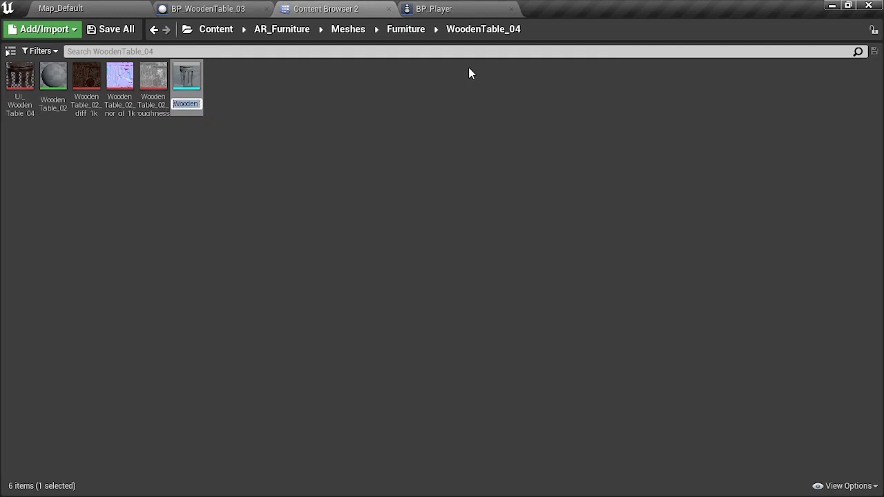
pyautogui.press('Return')
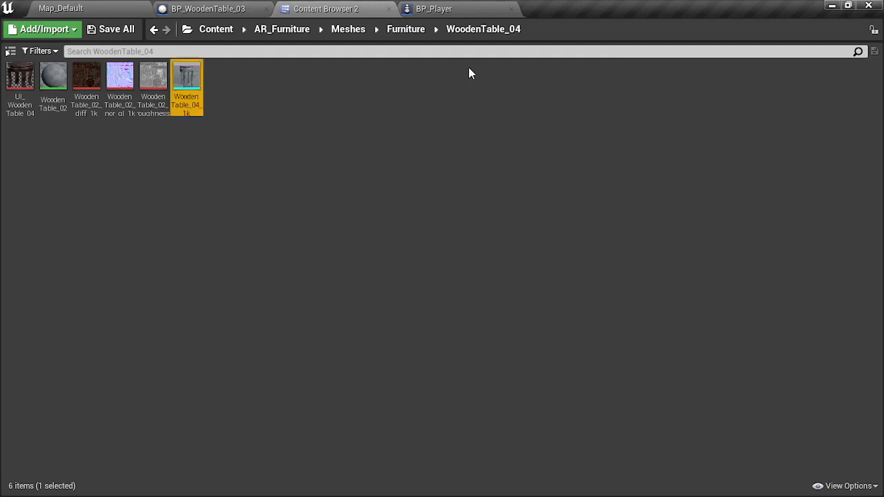
# Duplicate the BP_WoodenTable_03 blueprint in the Blueprints/Mesh/Furniture folder and name the copy BP_WoodenTable_04
pyautogui.click(116, 5)
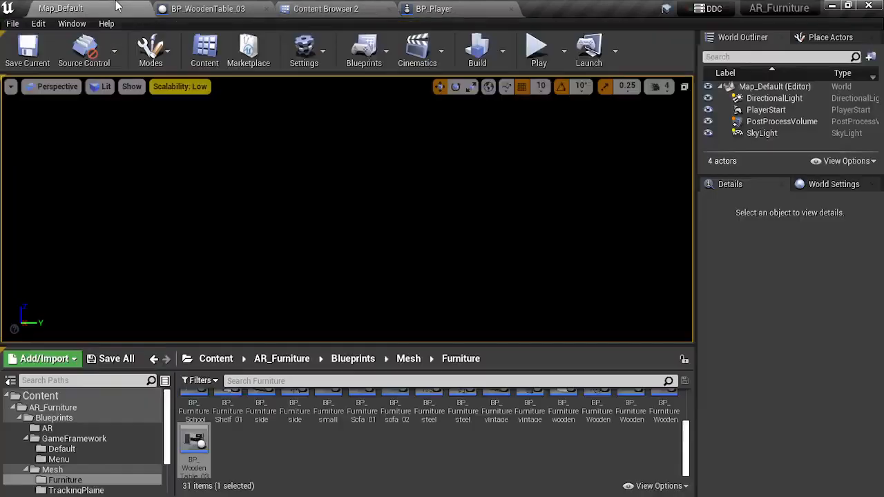
pyautogui.click(194, 442)
pyautogui.hotkey('ctrl', 'w')
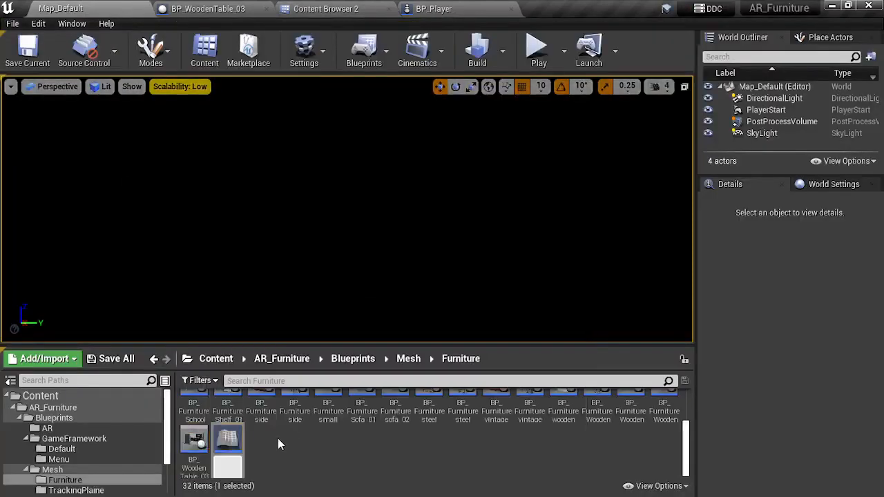
pyautogui.press('Home')
pyautogui.press('Right')
pyautogui.press('Right')
pyautogui.press('Right')
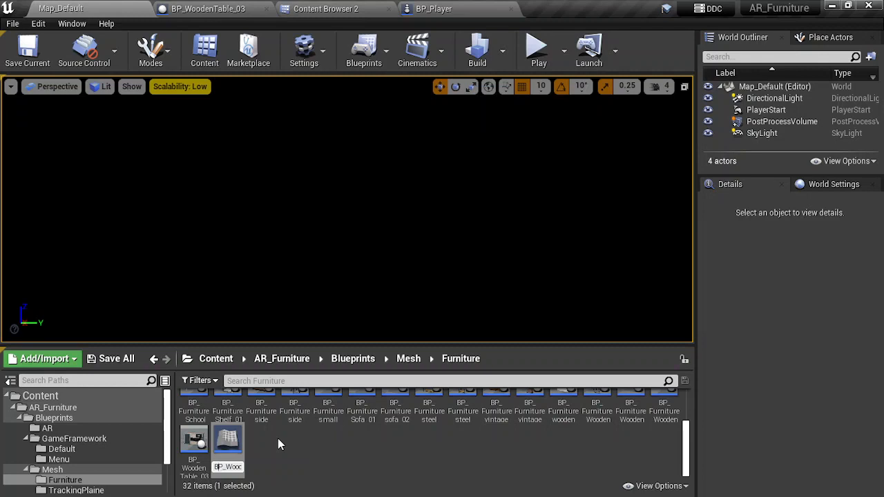
pyautogui.hotkey('shift', 'End')
pyautogui.hotkey('ctrl', 'x')
pyautogui.hotkey('ctrl', 'v')
pyautogui.press('Return')
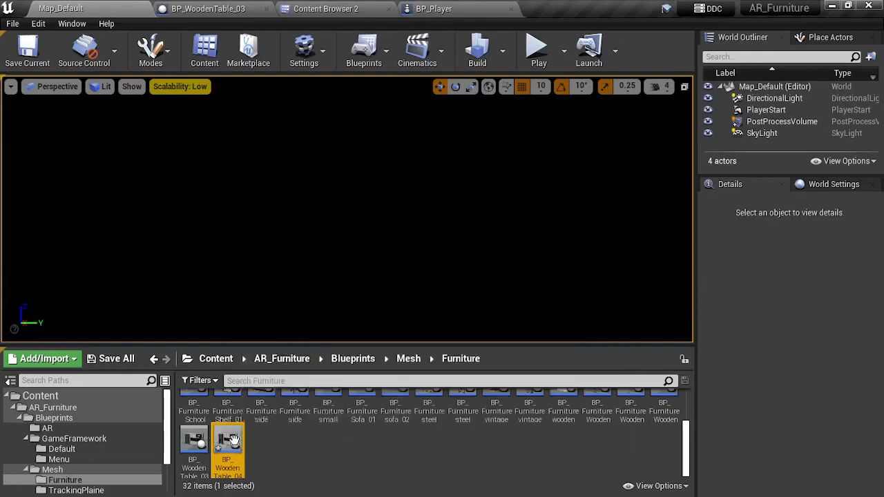
# Open BP_WoodenTable_04, close the BP_WoodenTable_03 blueprint, and place the new blueprint's tab before Content Browser 2
pyautogui.doubleClick(234, 439)
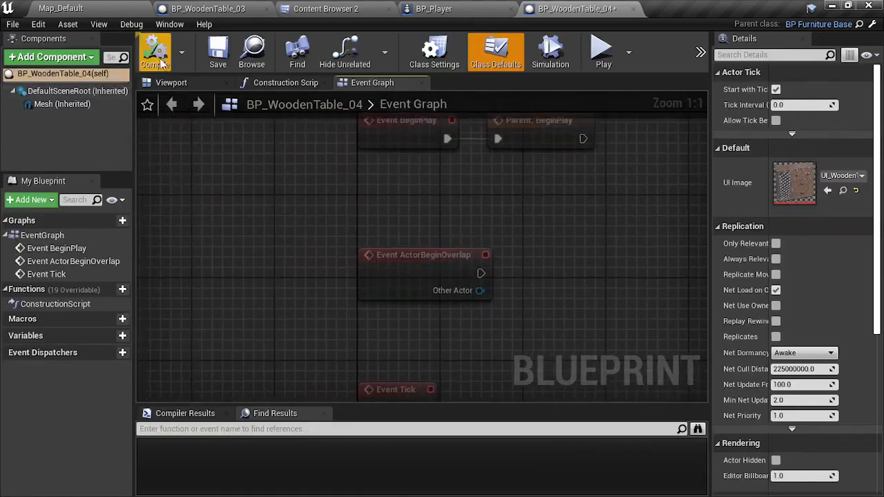
pyautogui.click(207, 8)
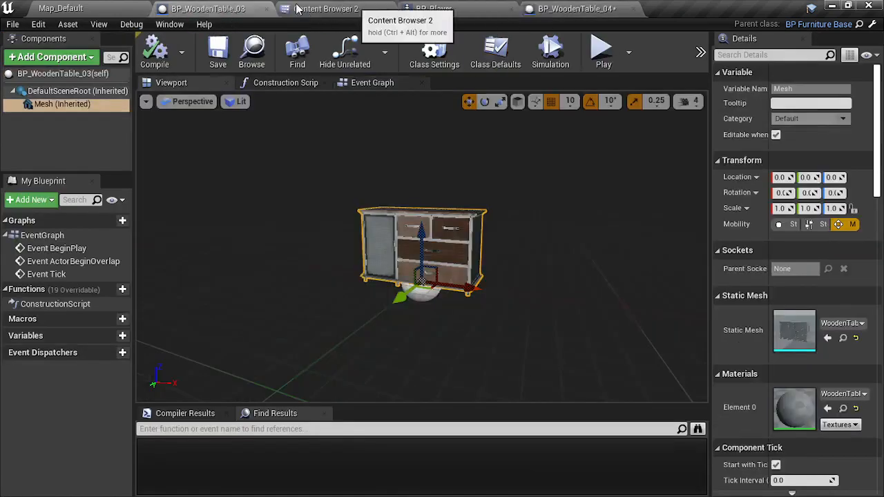
pyautogui.click(267, 10)
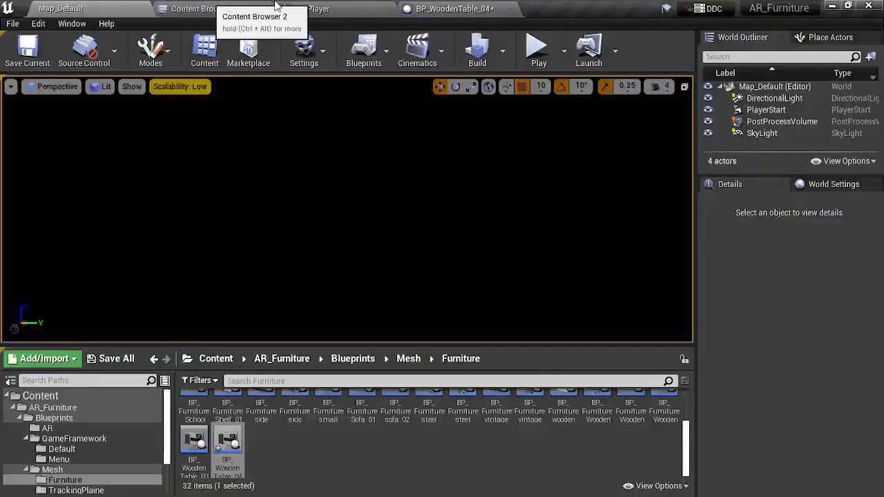
pyautogui.moveTo(461, 7); pyautogui.dragTo(304, 6)
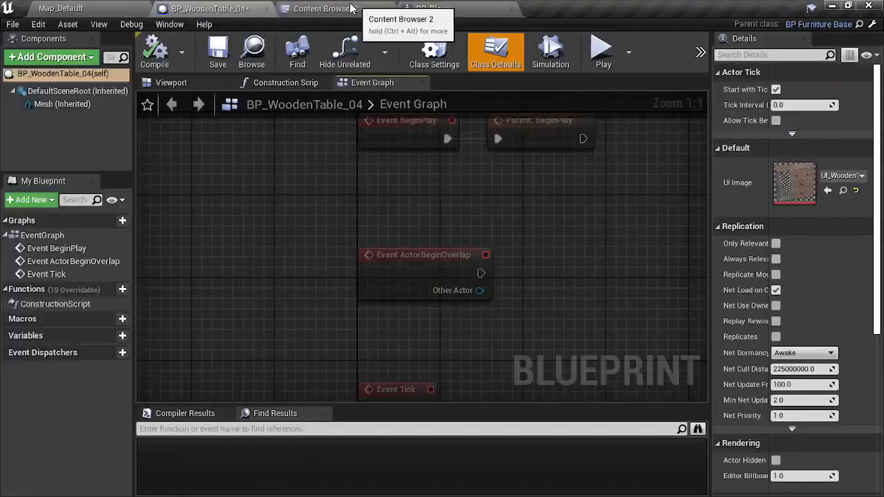
# Assign the UI_WoodenTable_04 texture as the UI Image of BP_WoodenTable_04
pyautogui.click(308, 8)
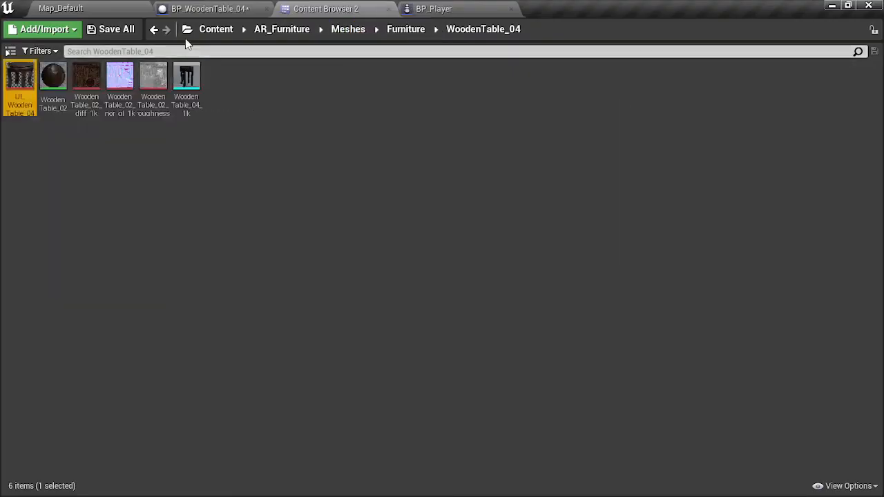
pyautogui.click(207, 8)
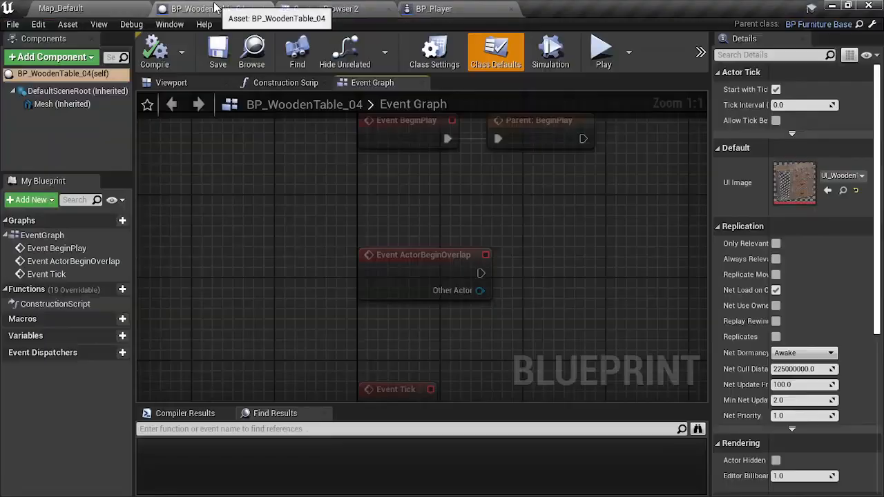
pyautogui.click(827, 190)
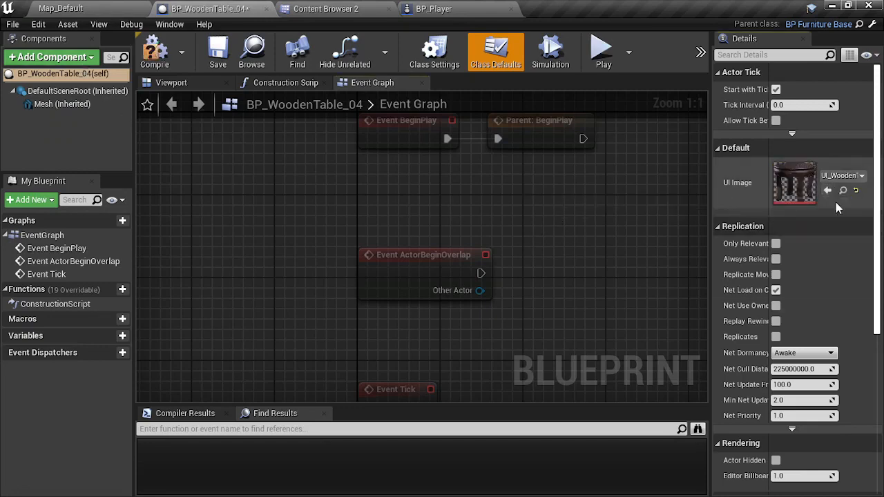
# Assign the WoodenTable_04_1k static mesh to the inherited Mesh component of BP_WoodenTable_04
pyautogui.click(319, 9)
pyautogui.click(207, 8)
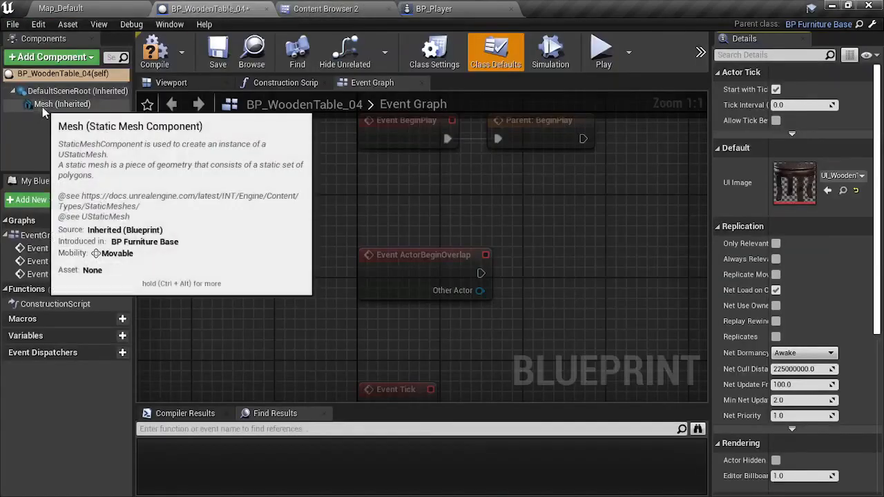
pyautogui.click(62, 104)
pyautogui.click(830, 338)
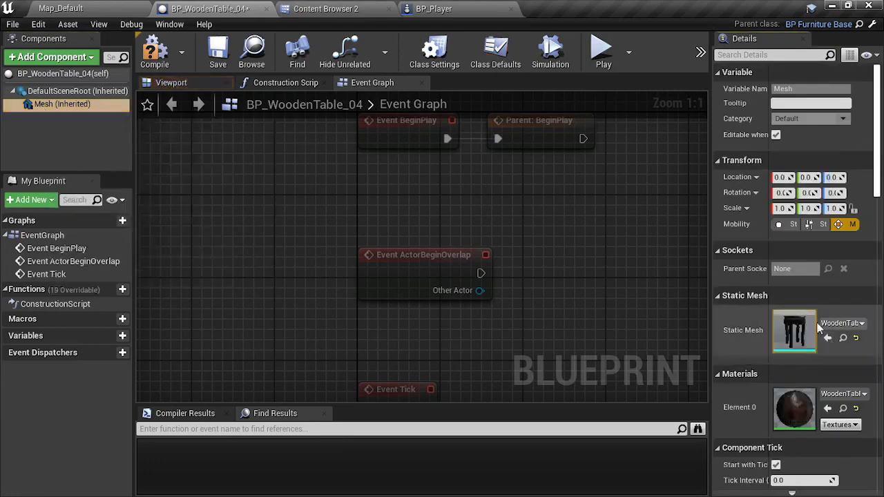
# Check the table in the blueprint's viewport, then compile, save and close BP_WoodenTable_04
pyautogui.click(197, 84)
pyautogui.scroll(5, 419, 221)
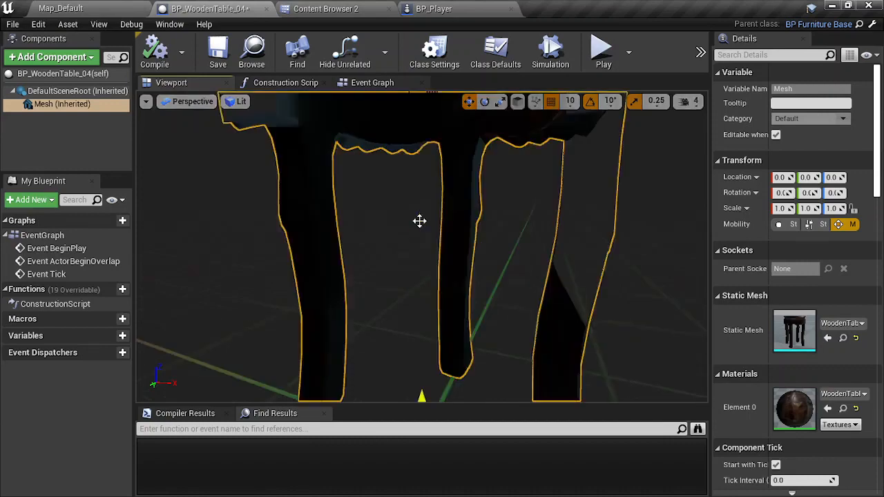
pyautogui.scroll(-5, 419, 221)
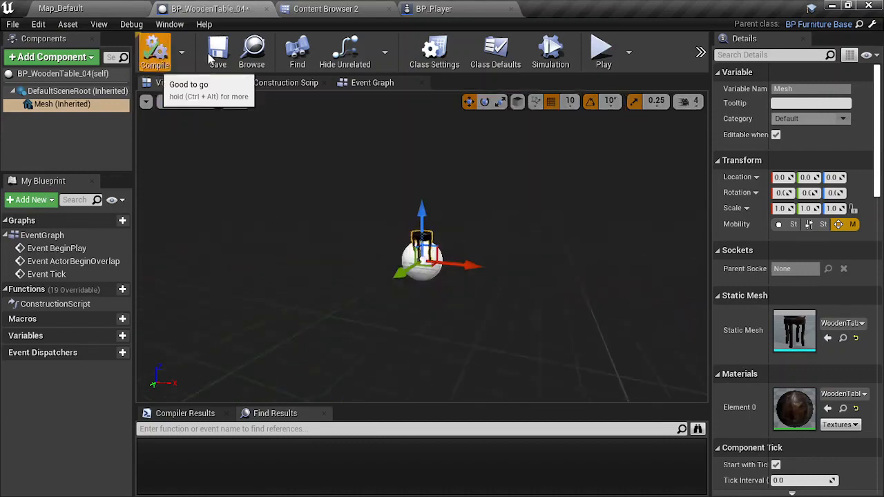
pyautogui.click(154, 50)
pyautogui.click(218, 50)
pyautogui.click(266, 9)
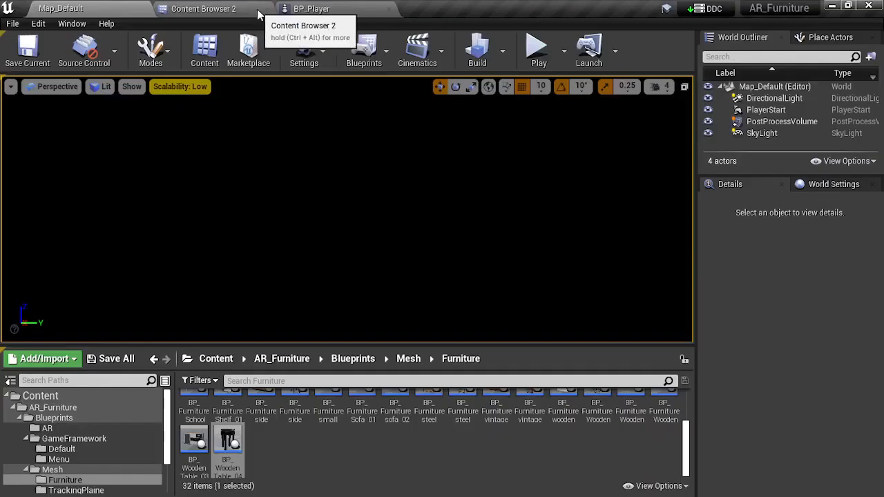
# Close Content Browser 2 and locate the BP_Player blueprint in the main content browser
pyautogui.click(267, 9)
pyautogui.click(206, 9)
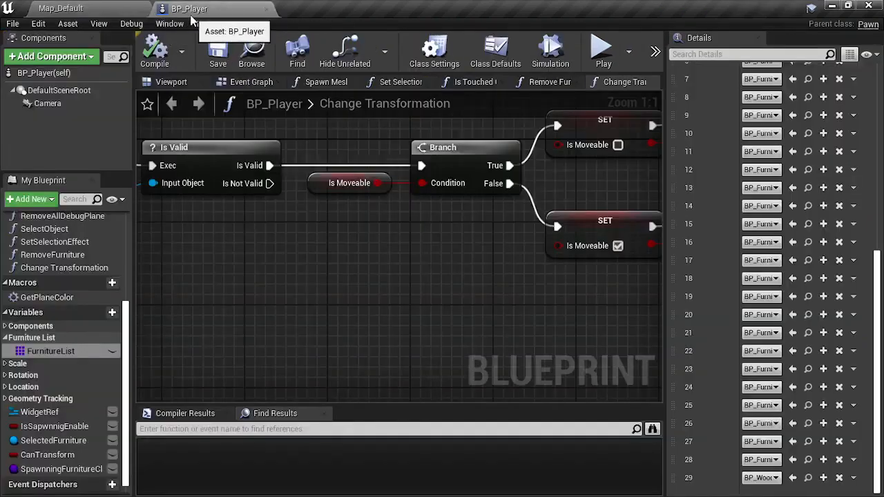
pyautogui.click(252, 52)
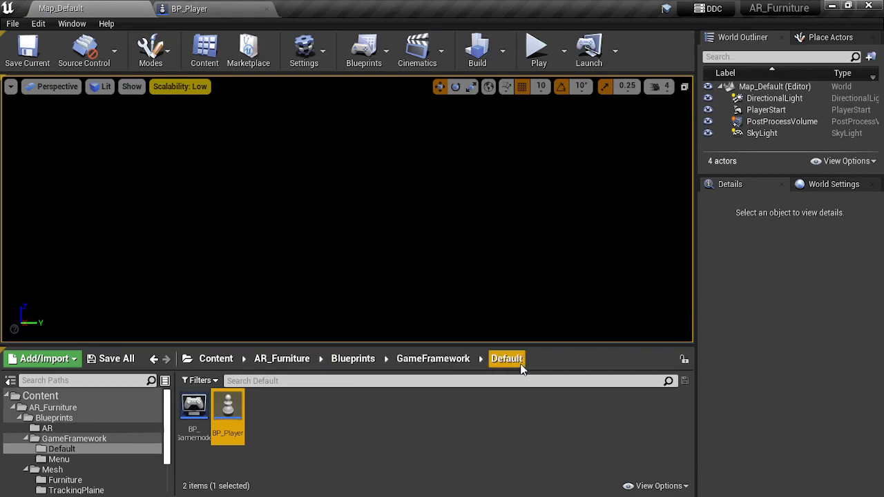
# Add a new element to the FurnitureList array's default value in BP_Player and set element 30 to BP_WoodenTable_04
pyautogui.click(196, 10)
pyautogui.scroll(10, 701, 207)
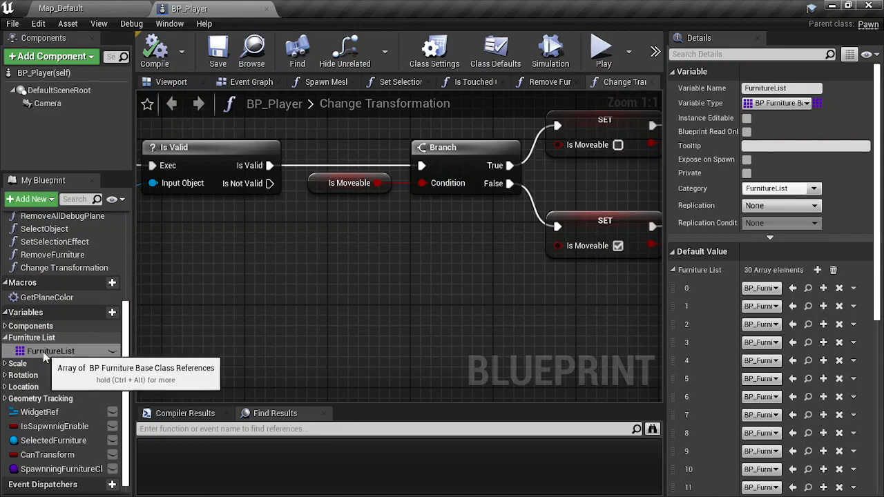
pyautogui.click(817, 270)
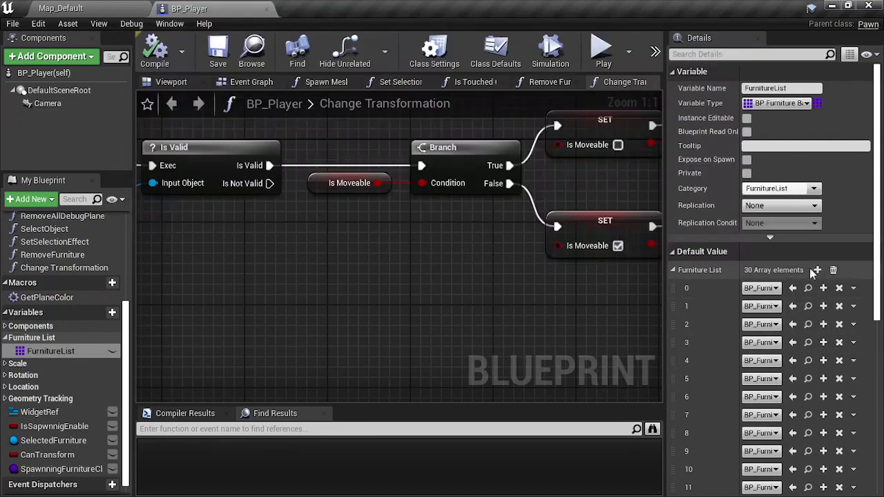
pyautogui.scroll(-10, 785, 354)
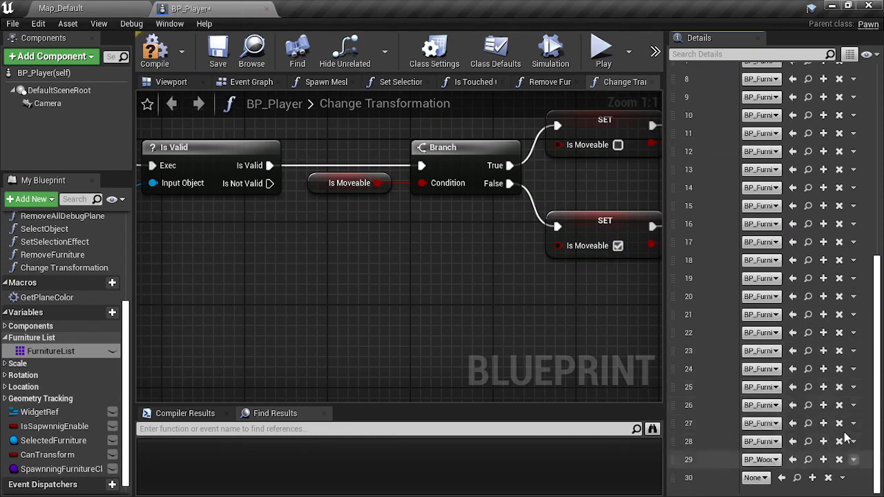
pyautogui.click(754, 477)
pyautogui.scroll(-5, 755, 395)
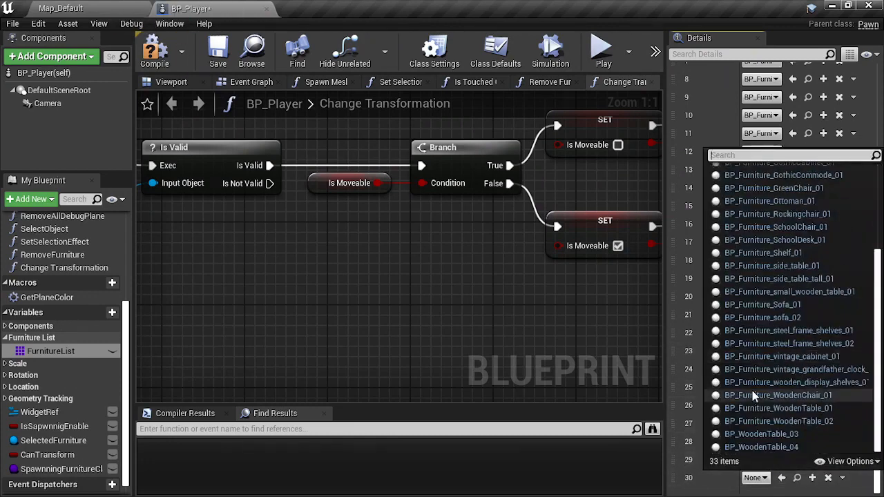
pyautogui.click(754, 449)
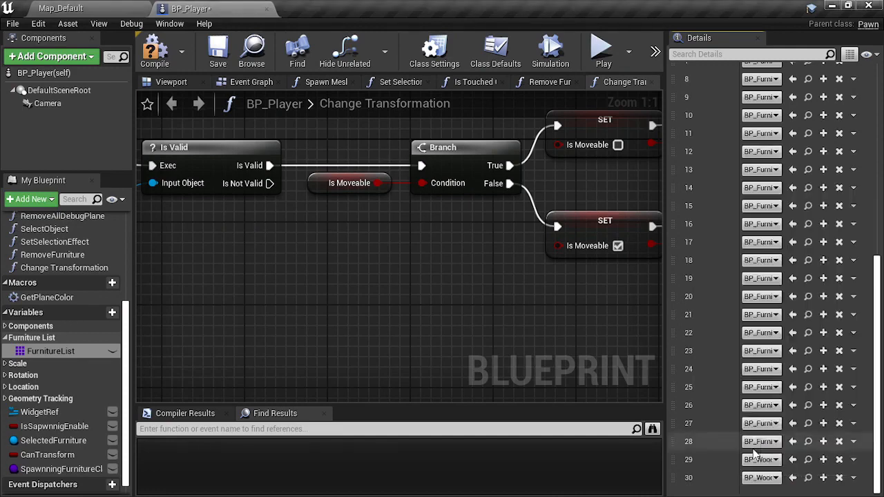
# Compile and save BP_Player, and start a play test of Map_Default in the editor
pyautogui.click(163, 59)
pyautogui.click(218, 56)
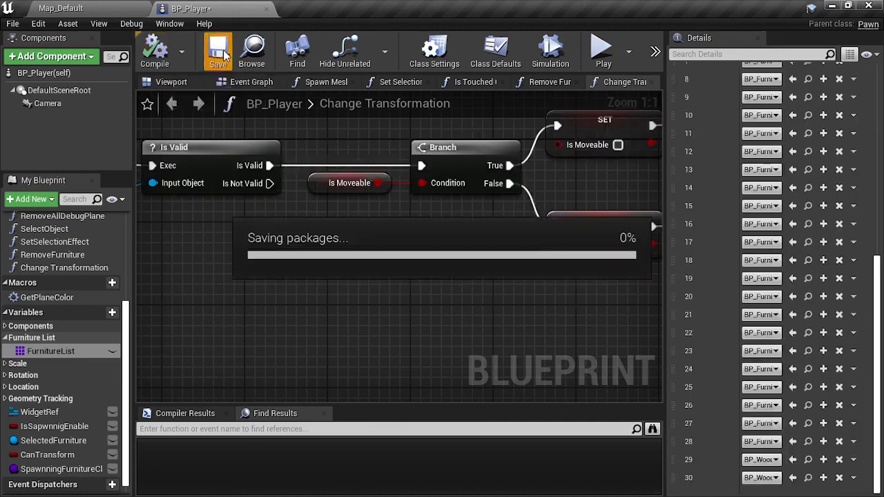
pyautogui.click(92, 8)
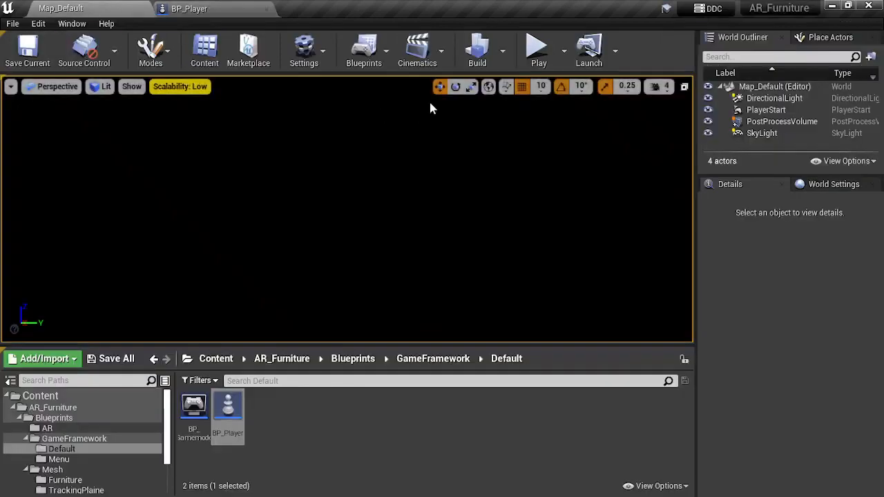
pyautogui.click(546, 51)
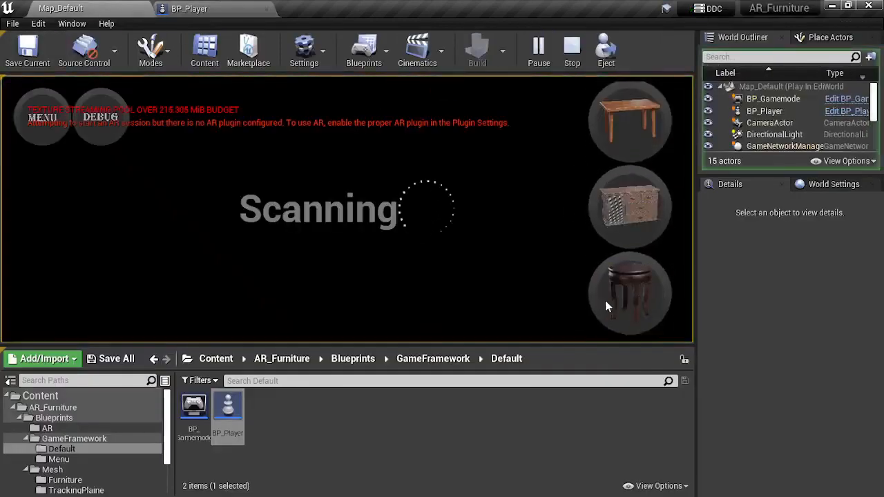